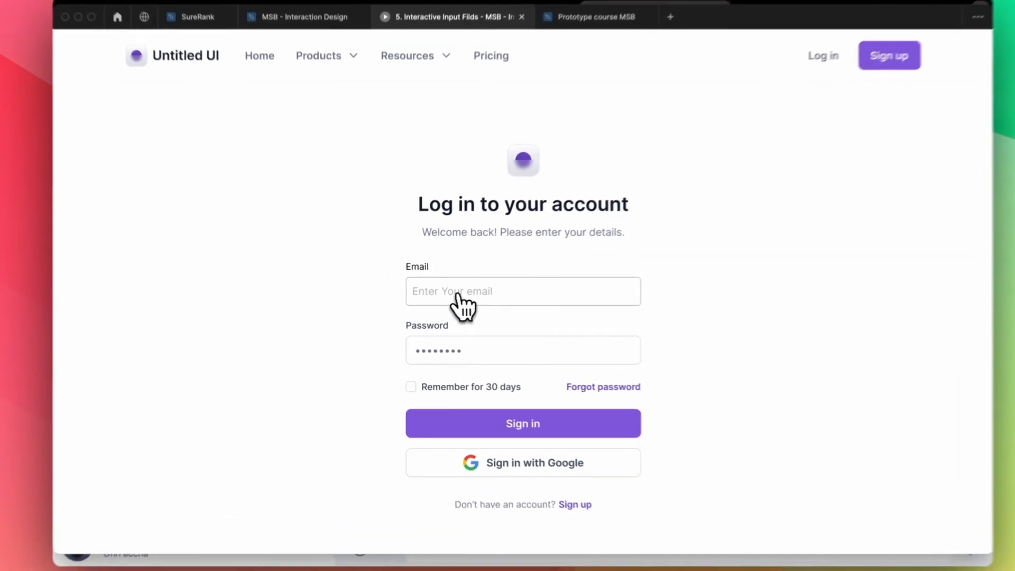
# Try out the email field's states in the login prototype preview, and return to the Prototype course MSB file
pyautogui.click(446, 299)
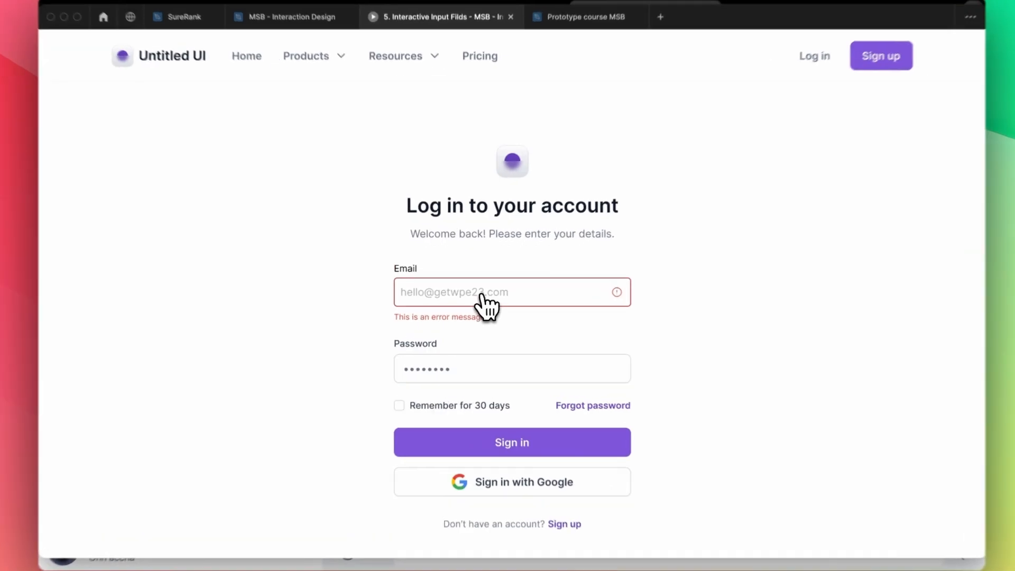
pyautogui.click(481, 296)
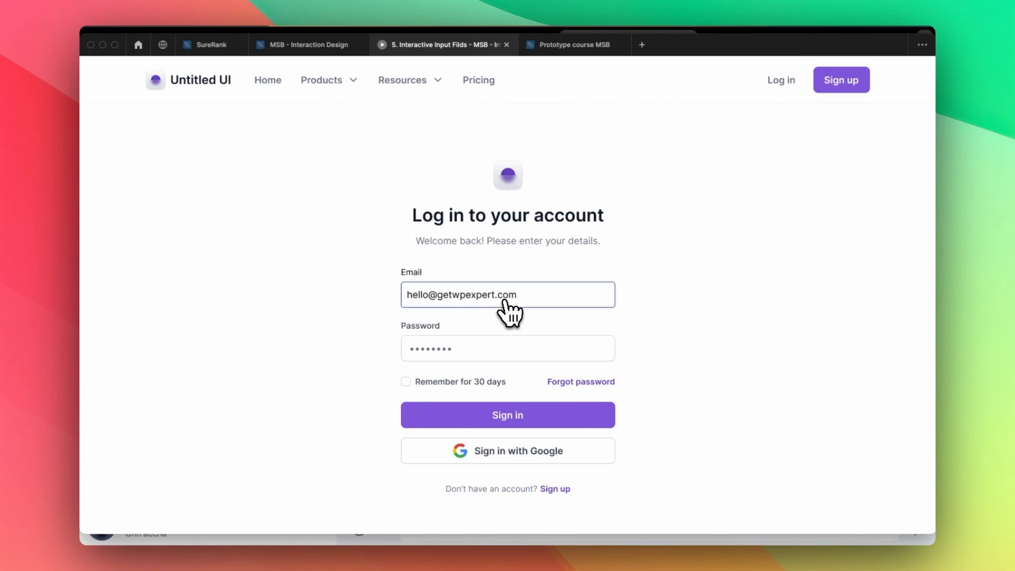
pyautogui.hotkey('ctrl', 'Tab')
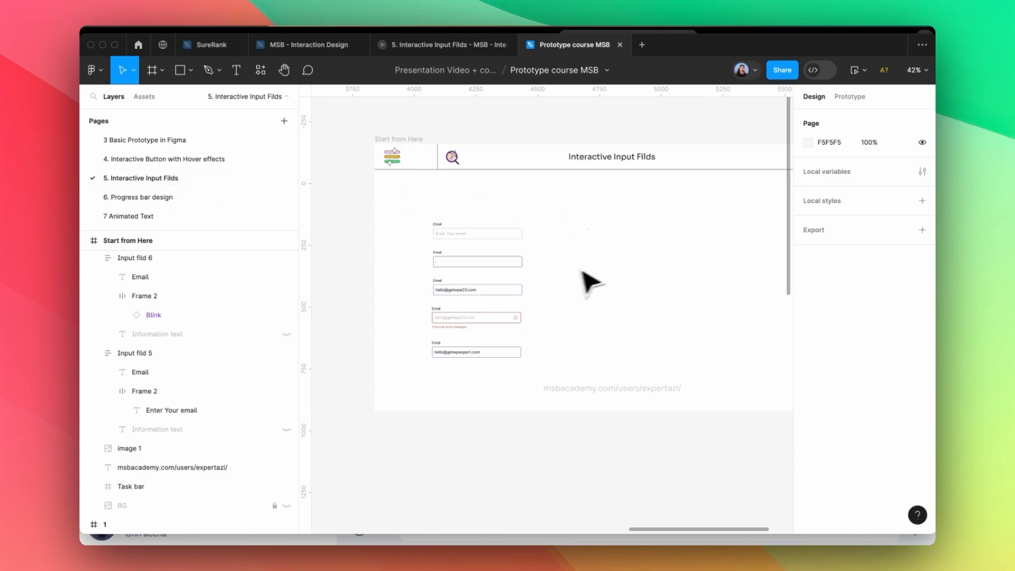
# Examine the Start from Here frame, its first email input and the separate Blink cursor frame beside the inputs
pyautogui.click(401, 142)
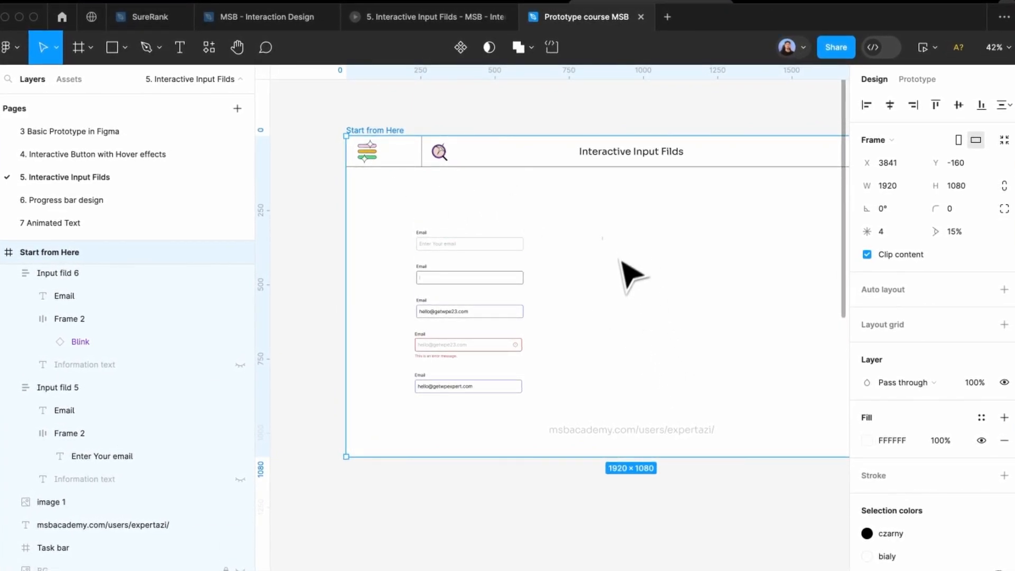
pyautogui.click(427, 243)
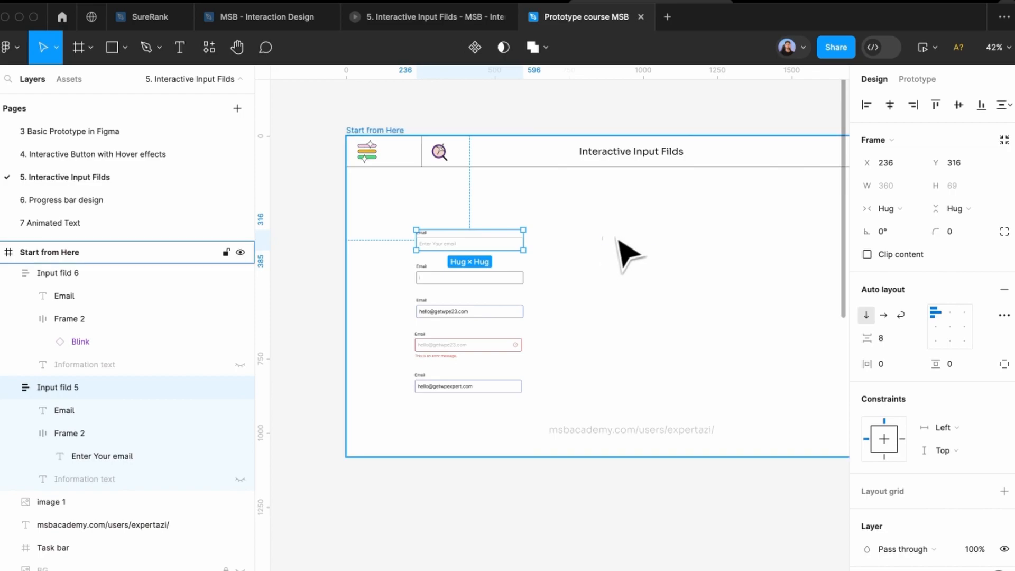
pyautogui.scroll(5, 613, 255)
pyautogui.click(522, 212)
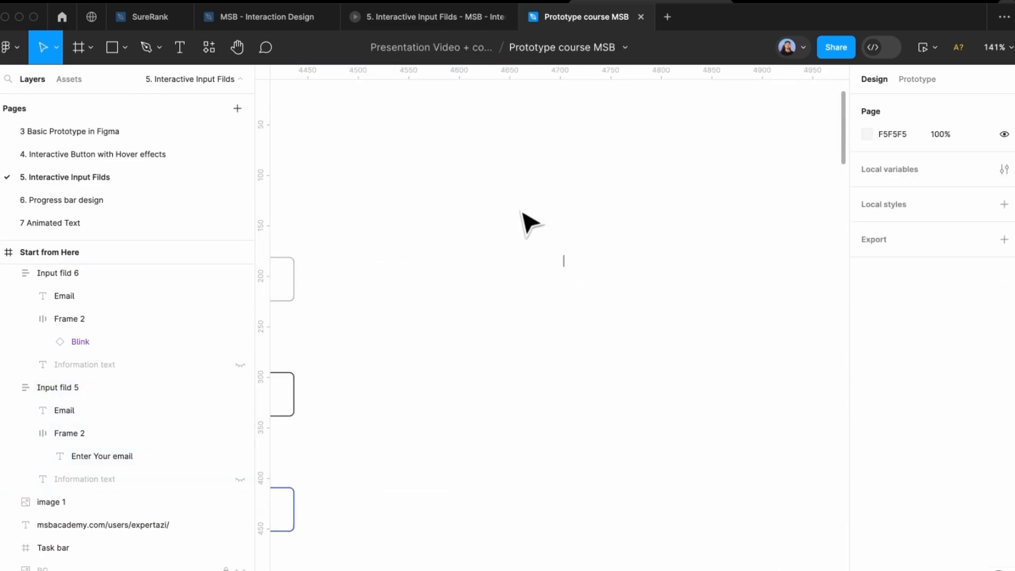
pyautogui.click(614, 260)
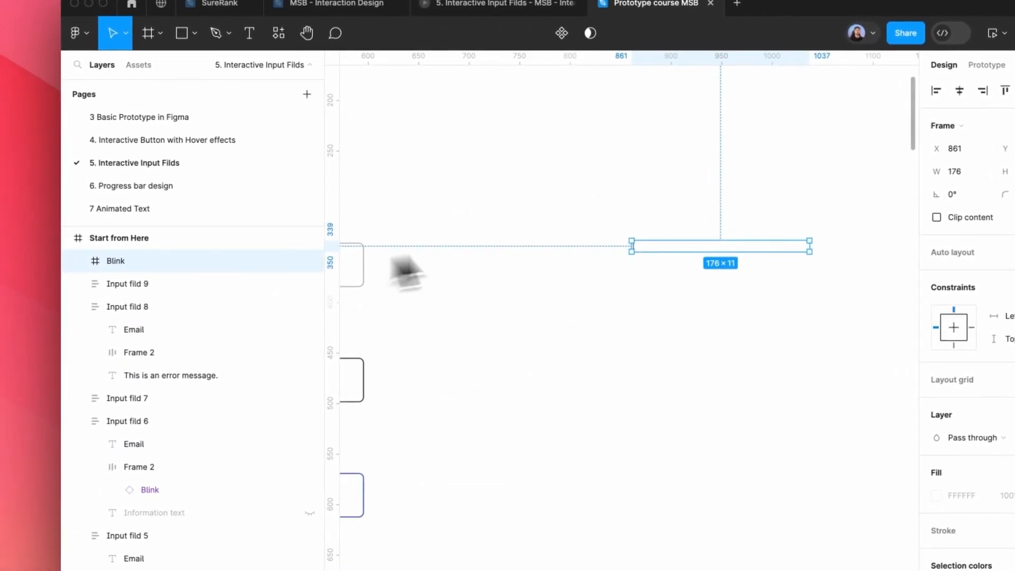
pyautogui.click(683, 197)
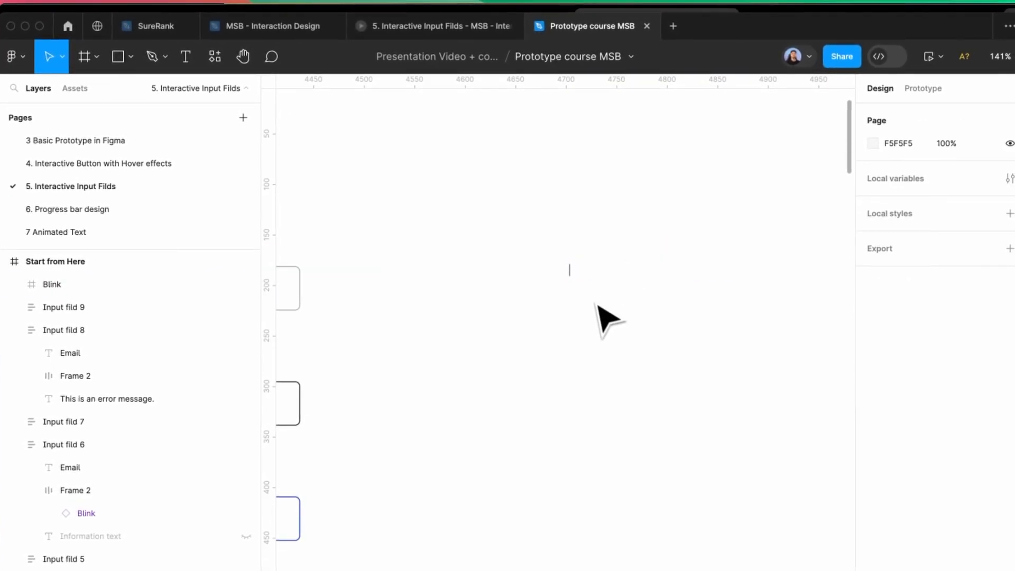
pyautogui.scroll(-5, 578, 306)
pyautogui.scroll(-3, 344, 164)
pyautogui.click(415, 168)
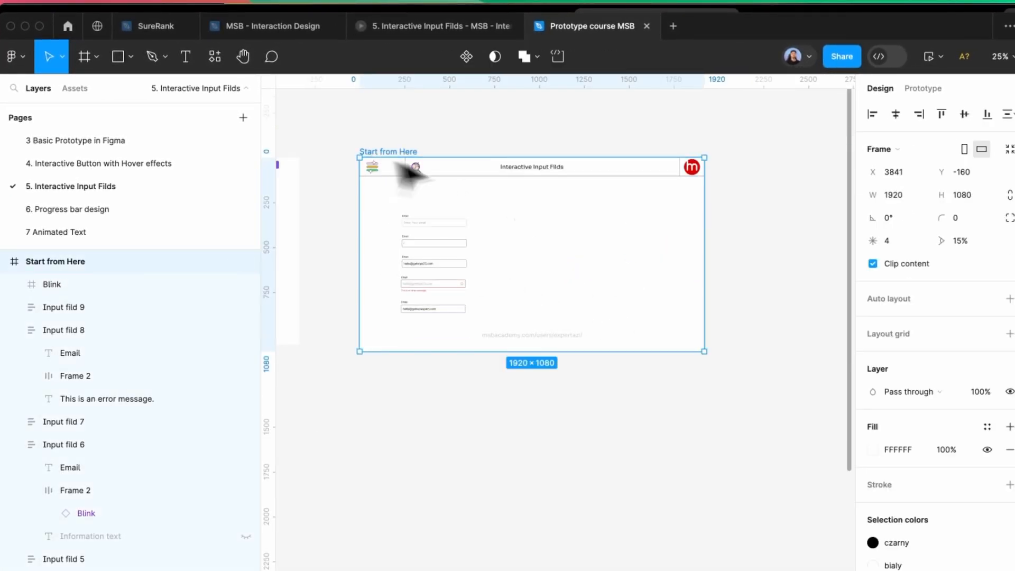
pyautogui.click(818, 423)
pyautogui.click(733, 284)
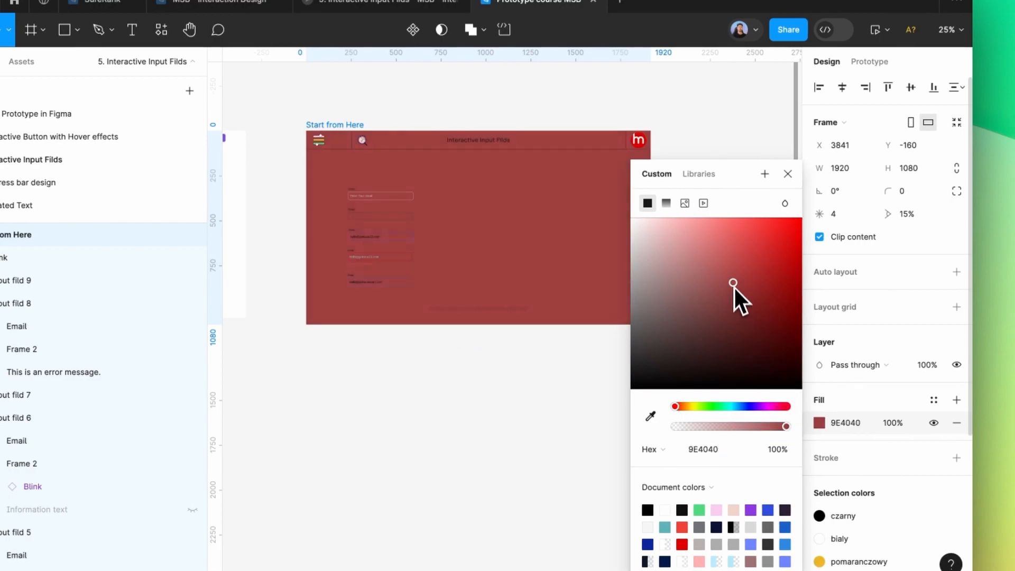
pyautogui.click(700, 338)
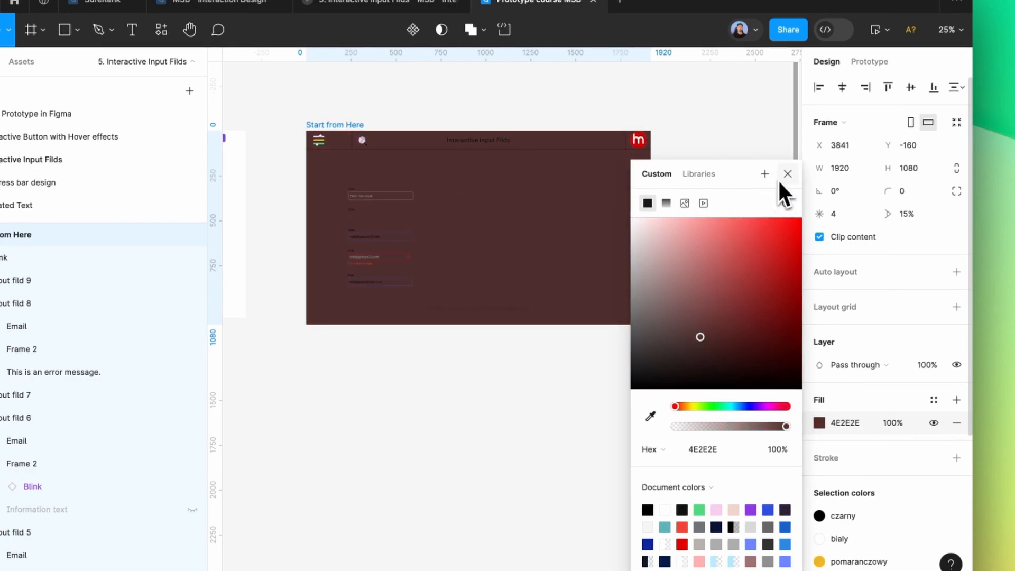
pyautogui.click(727, 159)
pyautogui.hotkey('ctrl', 'z')
pyautogui.hotkey('ctrl', 'z')
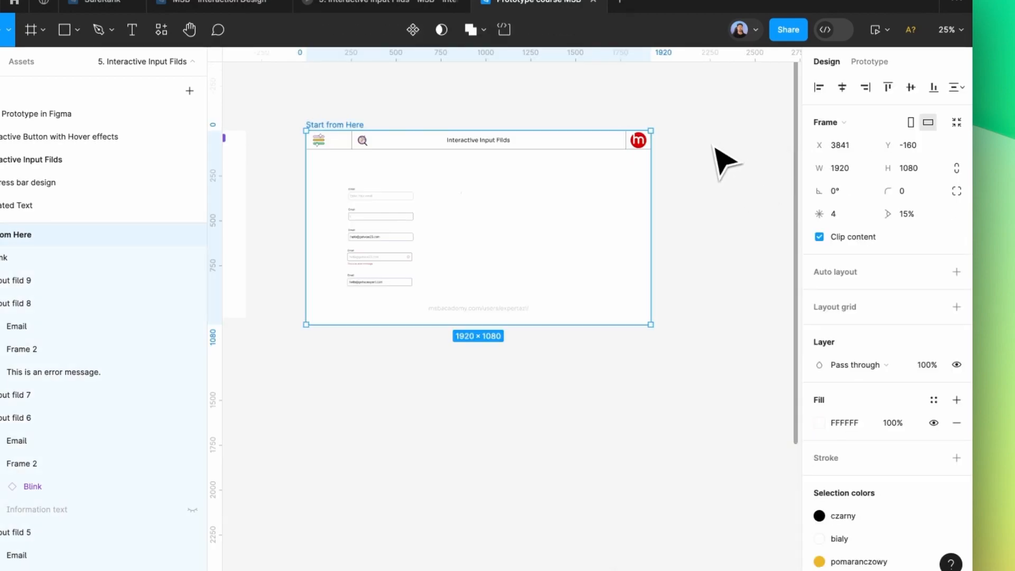
pyautogui.moveTo(559, 263); pyautogui.dragTo(512, 223)
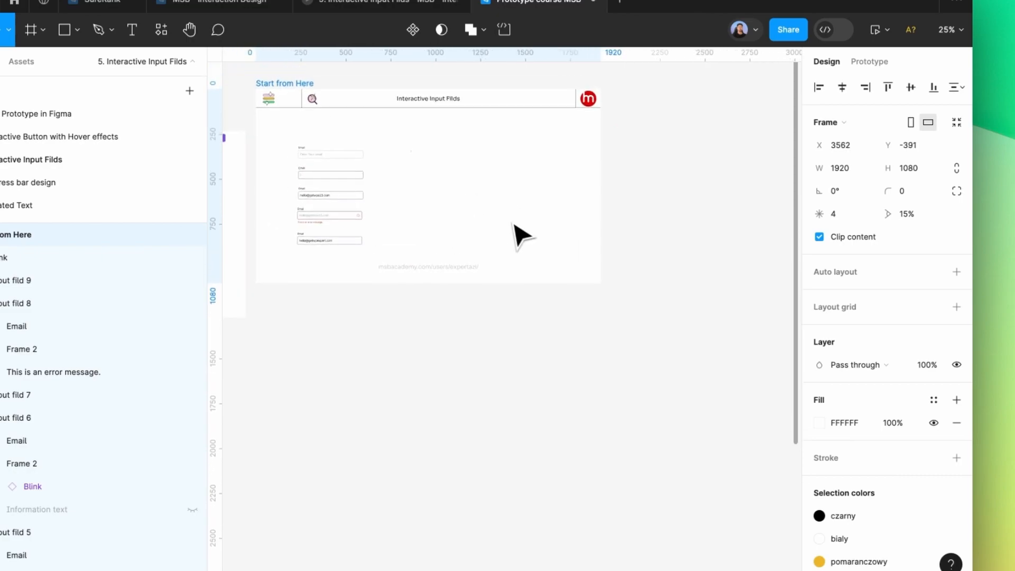
pyautogui.hotkey('ctrl', 'z')
pyautogui.hotkey('ctrl', 'z')
pyautogui.hotkey('ctrl', 'z')
pyautogui.hotkey('ctrl', 'z')
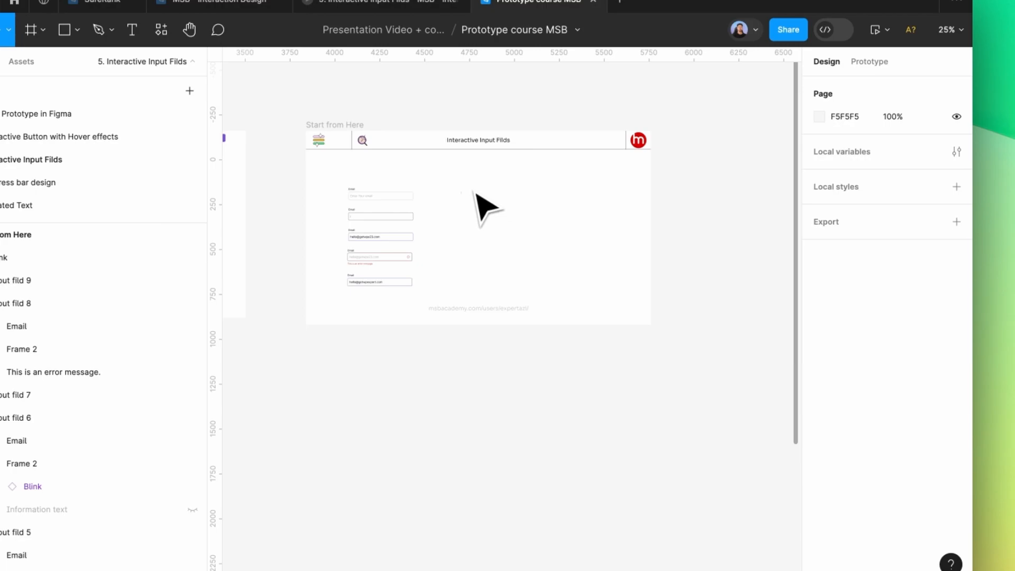
pyautogui.hotkey('ctrl', 'shift', 'z')
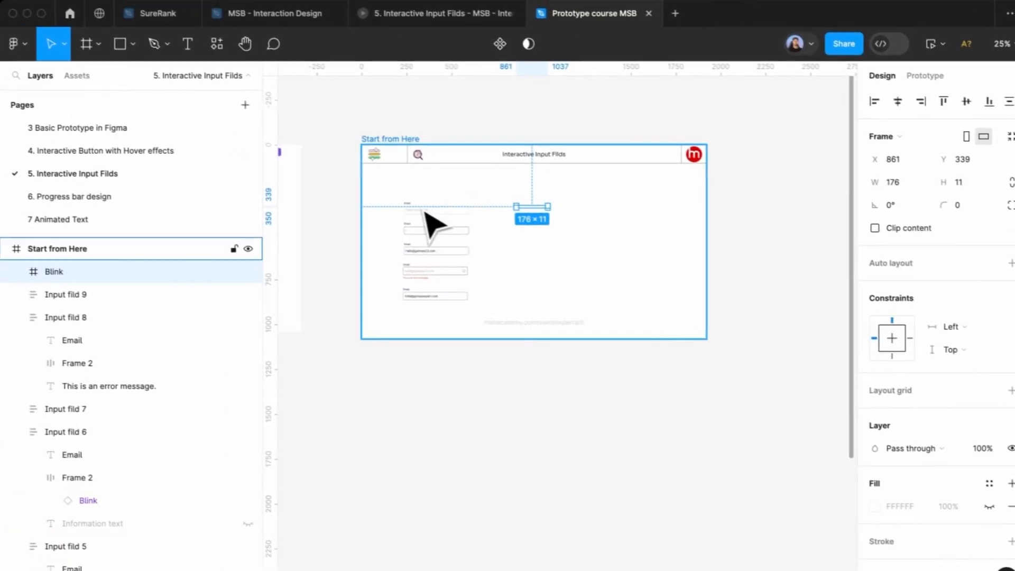
# Delete the Blink cursor component from inside the second email input
pyautogui.scroll(5, 418, 222)
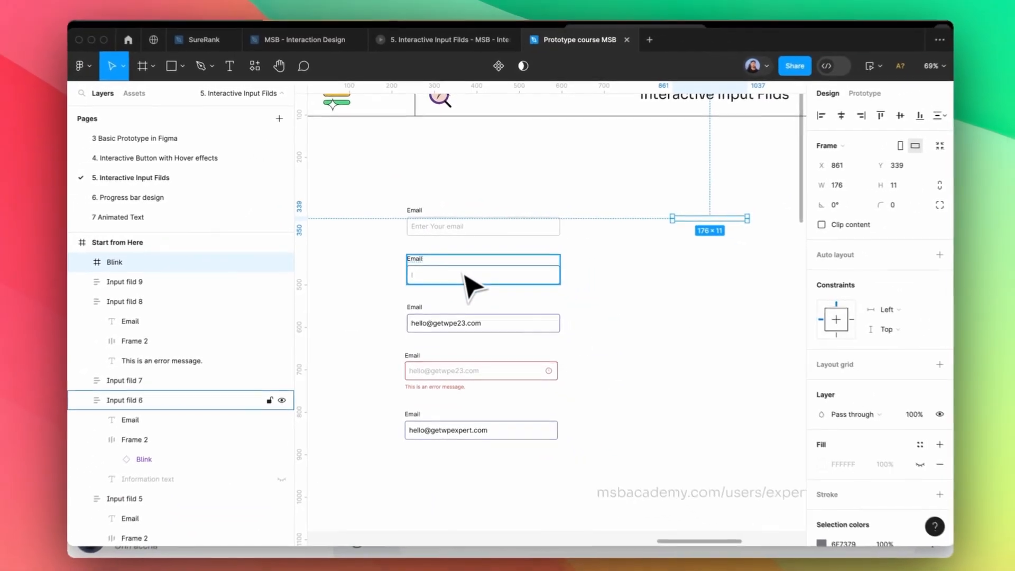
pyautogui.scroll(-3, 439, 265)
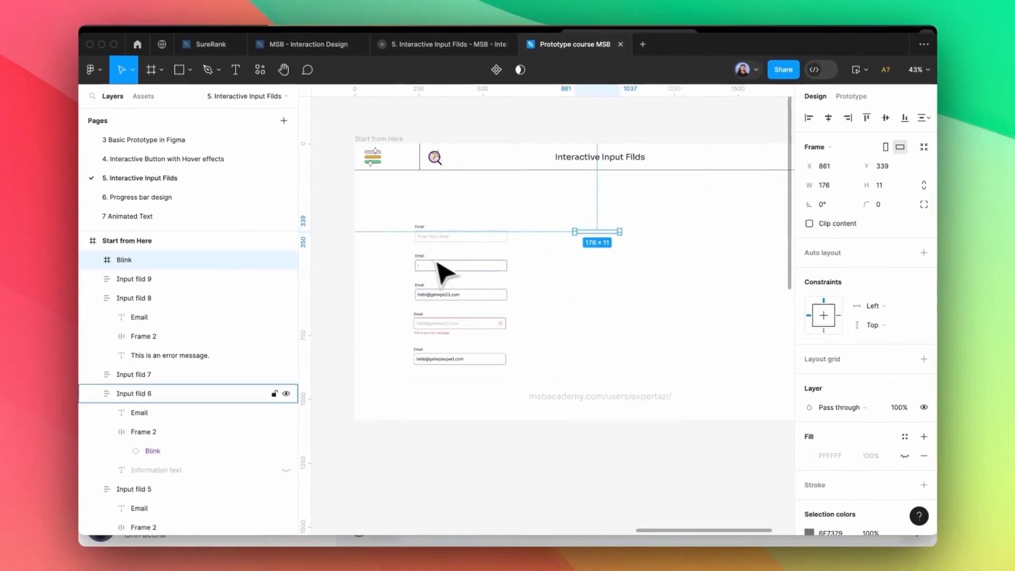
pyautogui.scroll(3, 430, 267)
pyautogui.scroll(5, 444, 288)
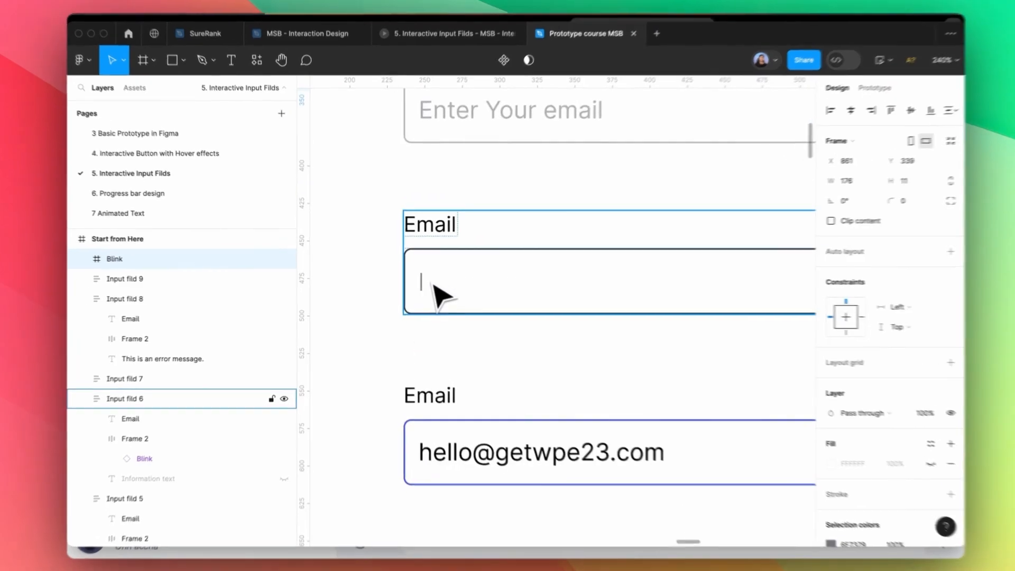
pyautogui.click(429, 280)
pyautogui.doubleClick(429, 280)
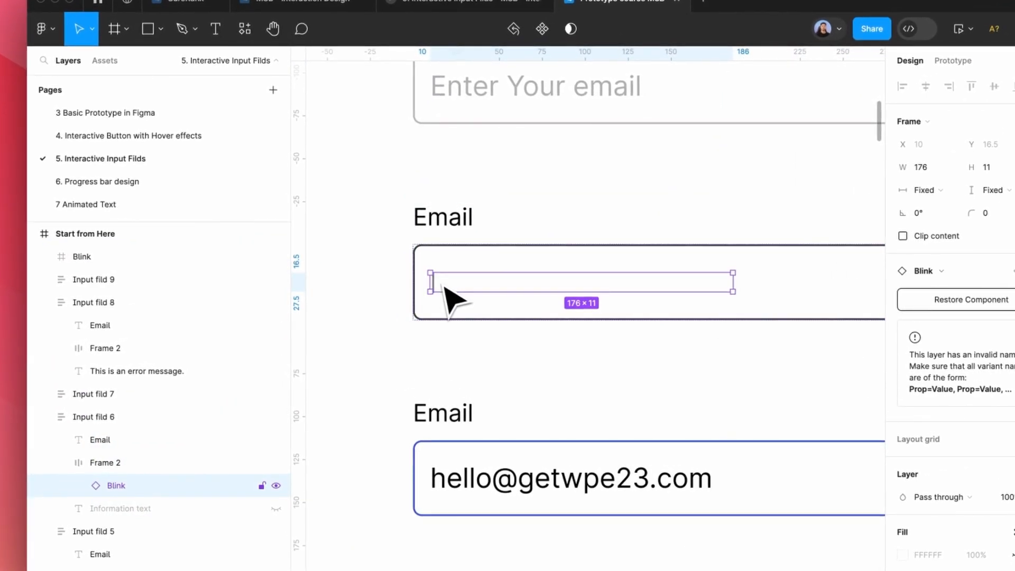
pyautogui.press('Escape')
pyautogui.scroll(-6, 445, 288)
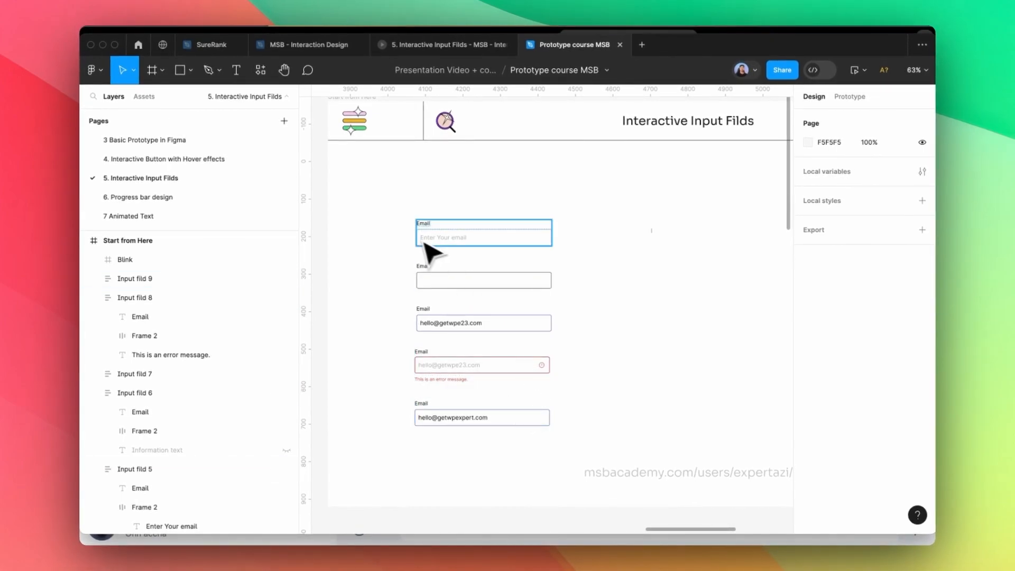
# Move all five email inputs together up and slightly to the right within the Start from Here frame
pyautogui.moveTo(387, 203); pyautogui.dragTo(570, 460)
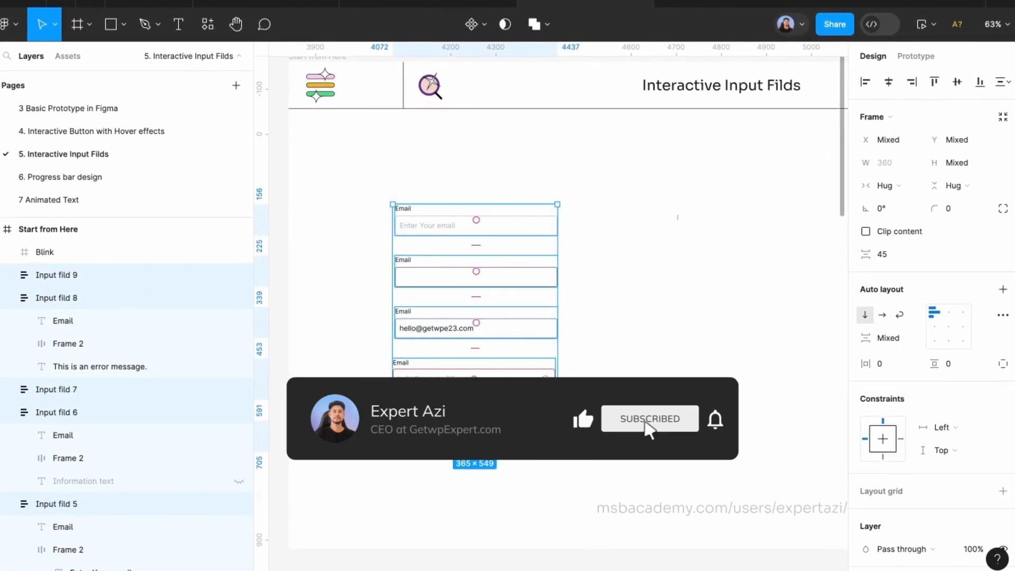
pyautogui.moveTo(487, 383); pyautogui.dragTo(504, 345)
pyautogui.click(539, 204)
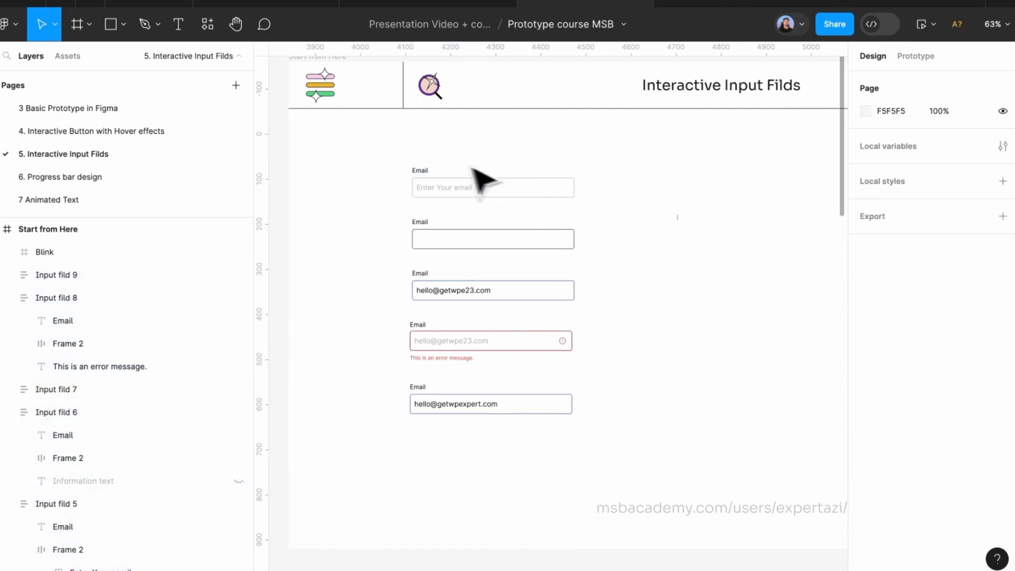
# Combine the five email inputs into one component set
pyautogui.moveTo(376, 148); pyautogui.dragTo(608, 459)
pyautogui.click(546, 72)
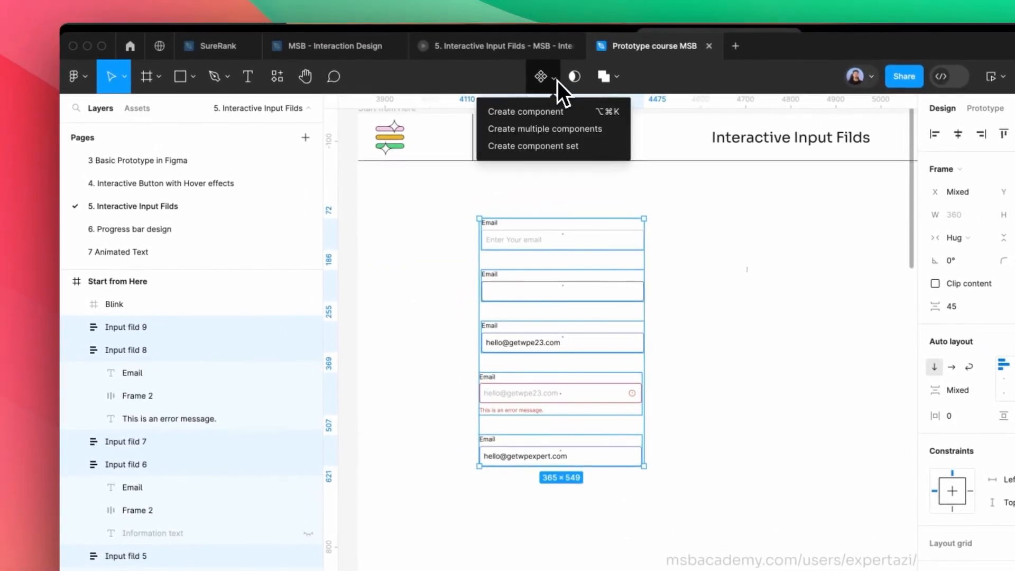
pyautogui.click(554, 137)
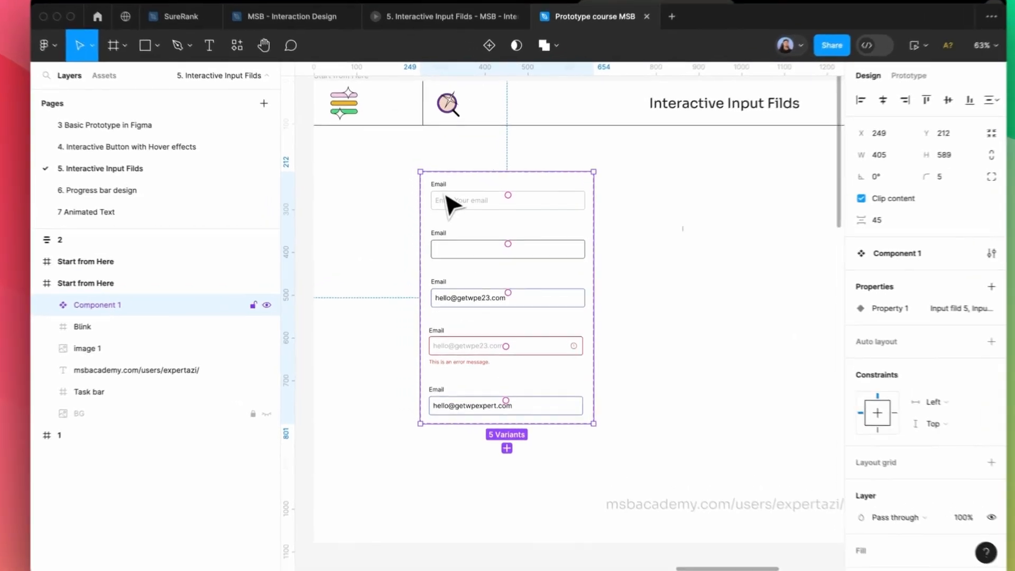
# Link the first email variant to the second with an On click interaction that changes to Input fild 6, using Instant
pyautogui.doubleClick(447, 204)
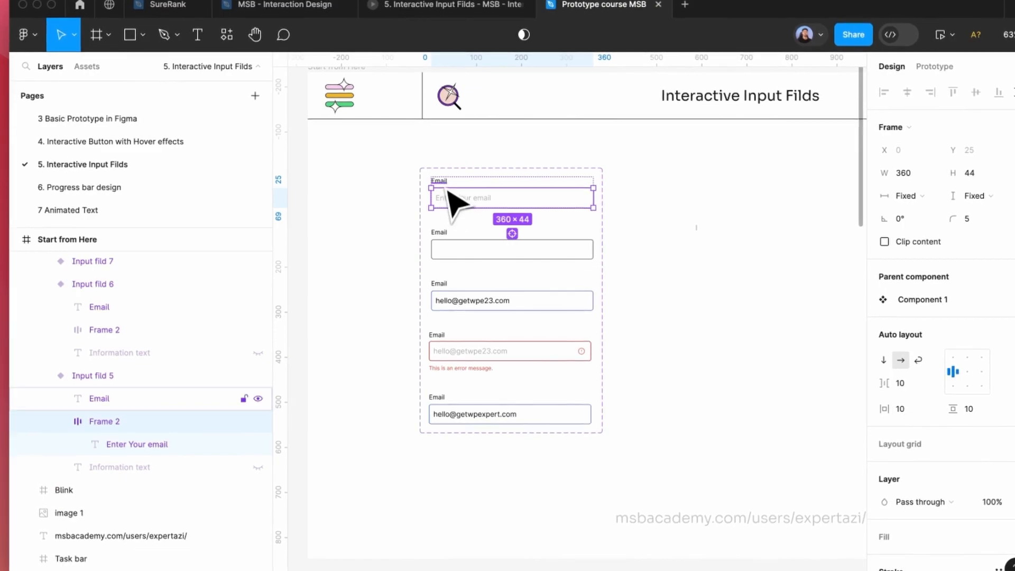
pyautogui.click(447, 182)
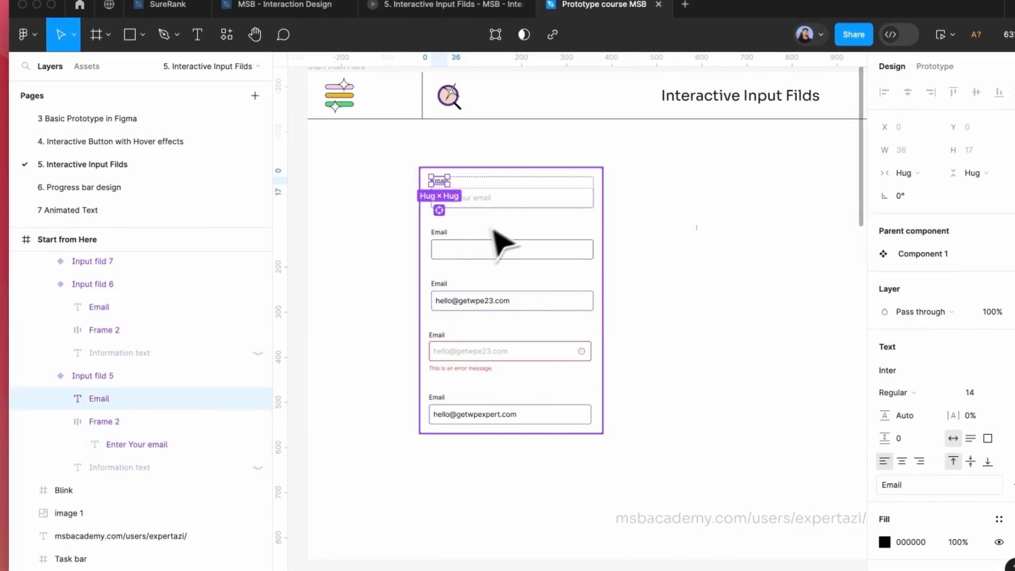
pyautogui.click(518, 200)
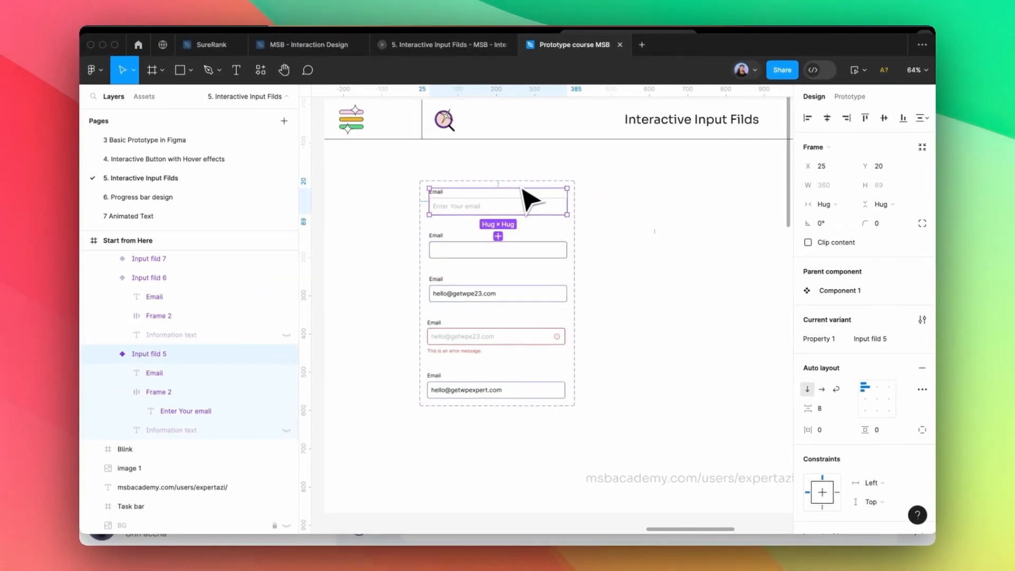
pyautogui.scroll(2, 492, 200)
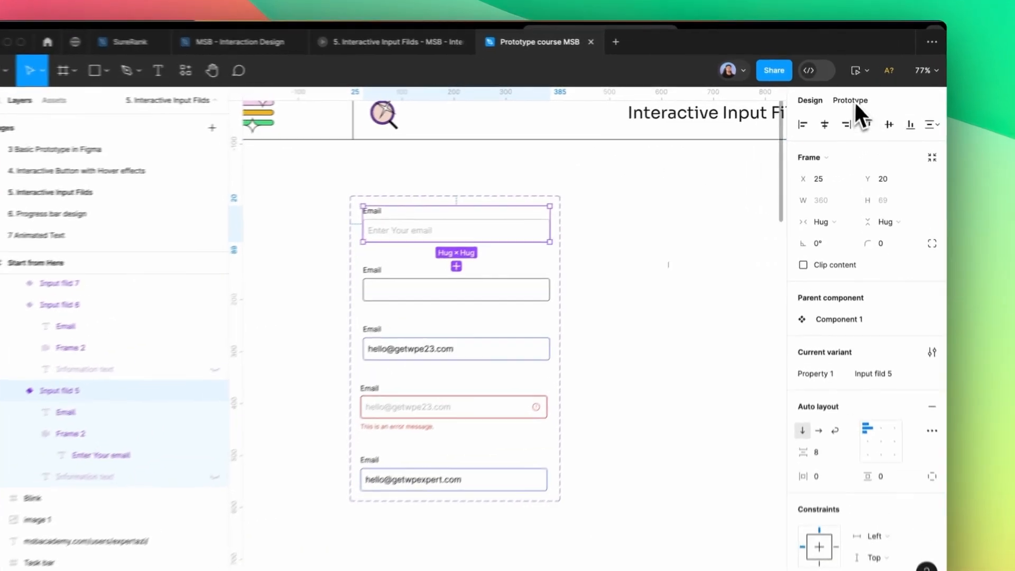
pyautogui.click(854, 100)
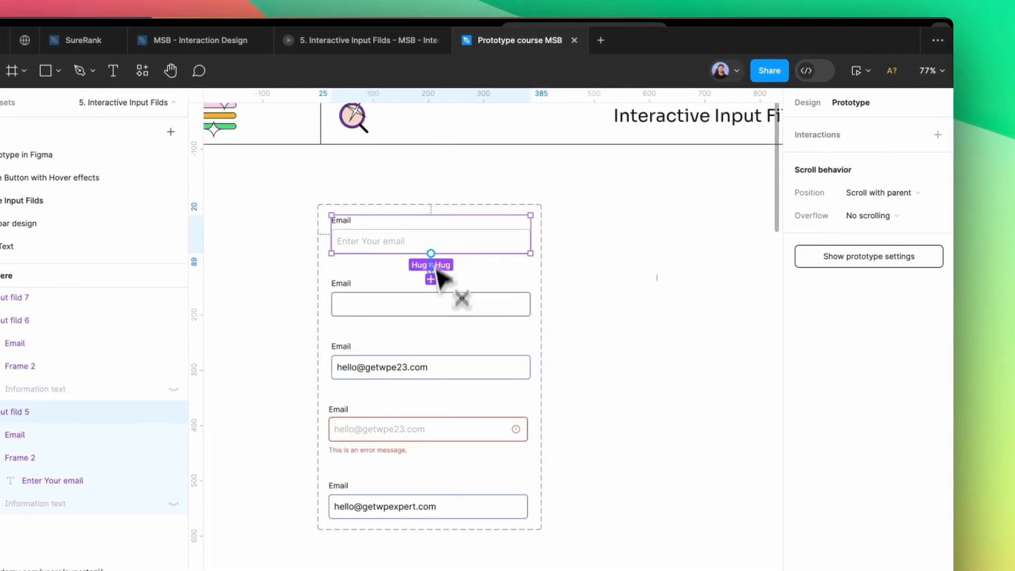
pyautogui.moveTo(435, 268); pyautogui.dragTo(445, 307)
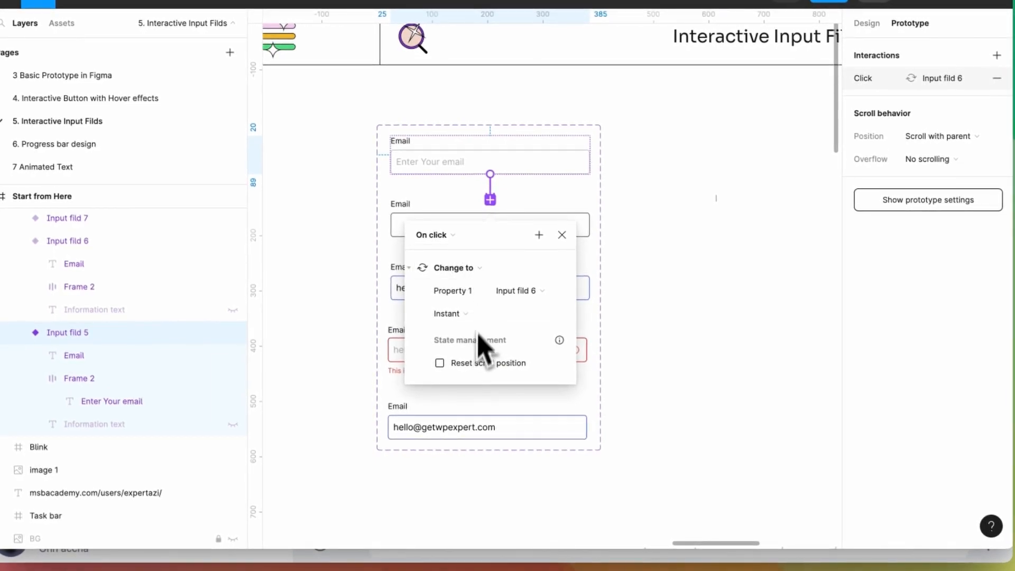
pyautogui.click(562, 235)
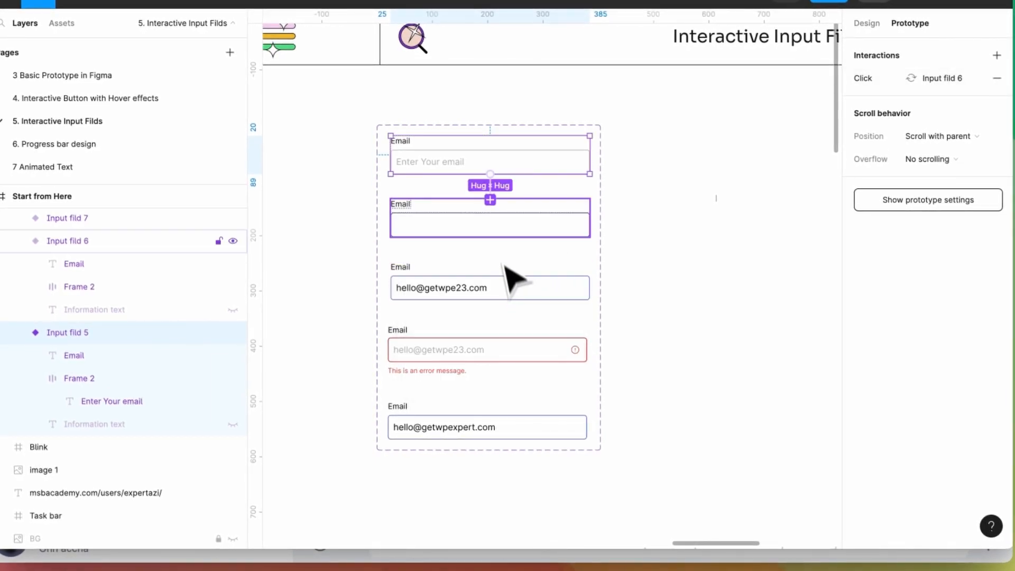
# Link the second email variant to the third variant, Input fild 7, with a prototype interaction
pyautogui.click(503, 229)
pyautogui.moveTo(490, 263); pyautogui.dragTo(502, 289)
pyautogui.click(562, 297)
# Link the third email variant to the error variant, Input fild 8, with an After delay interaction of 400 ms, using Instant
pyautogui.click(550, 295)
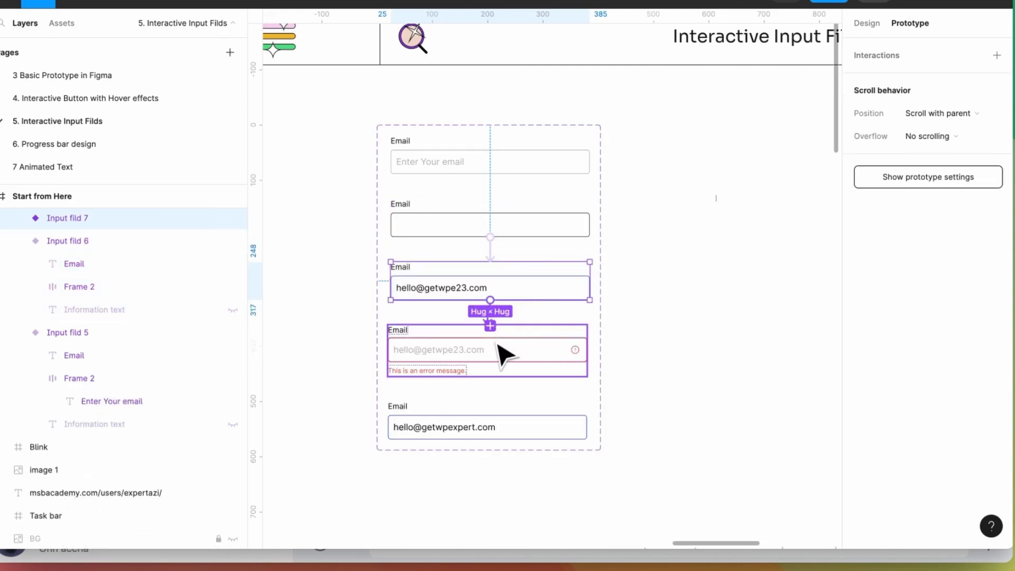
pyautogui.moveTo(503, 353); pyautogui.dragTo(505, 359)
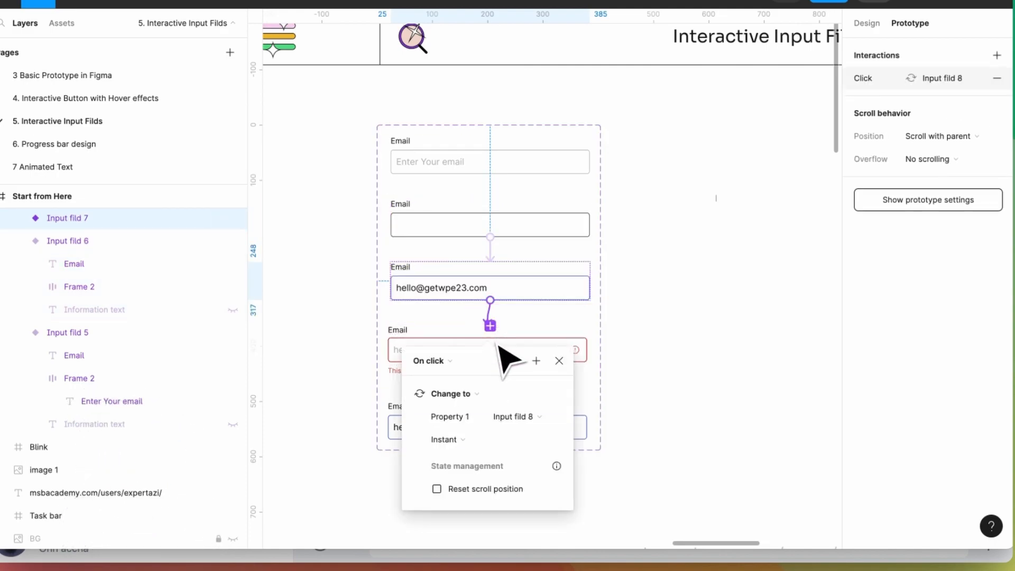
pyautogui.click(456, 361)
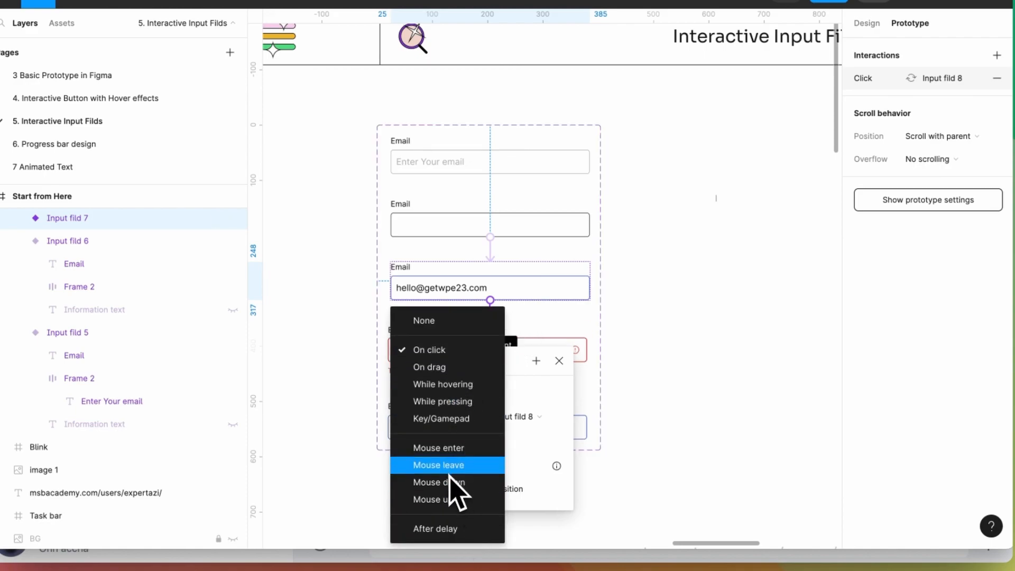
pyautogui.click(455, 529)
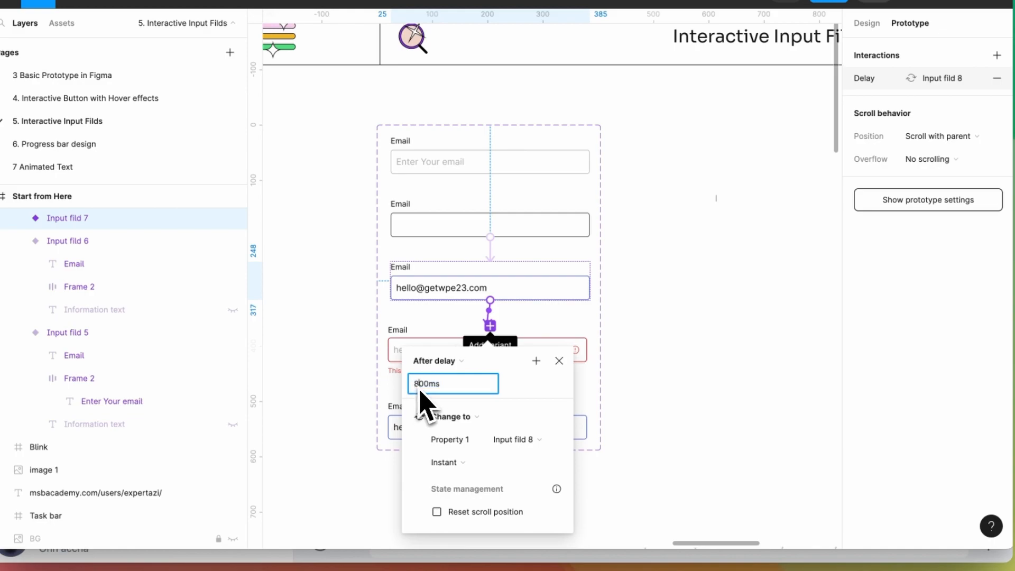
pyautogui.press('Return')
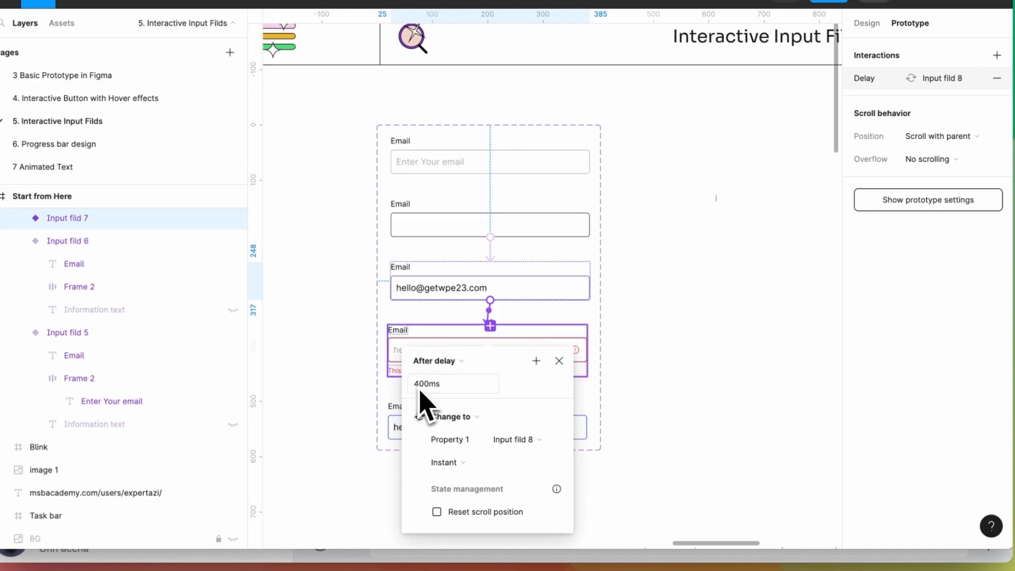
pyautogui.click(560, 362)
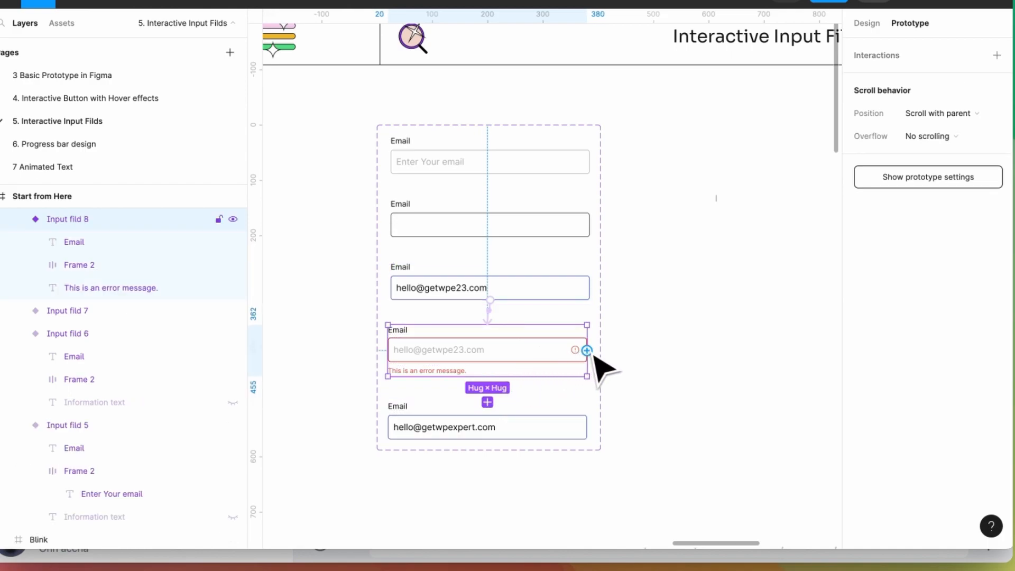
# Link the error variant to the fifth variant, Input fild 9, with an On click Change to interaction, using Instant
pyautogui.moveTo(575, 437); pyautogui.dragTo(560, 440)
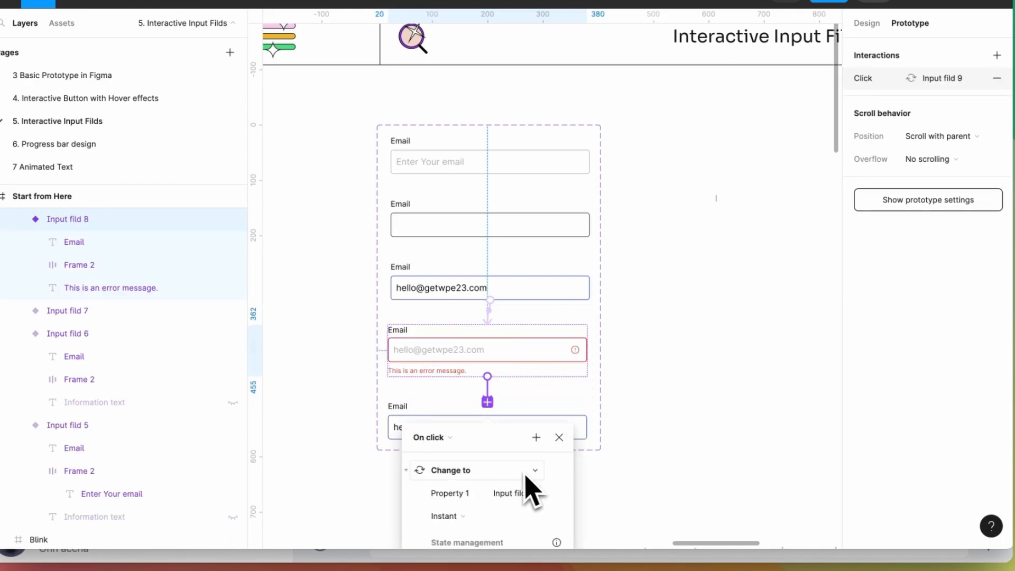
pyautogui.scroll(-3, 537, 391)
pyautogui.scroll(3, 638, 290)
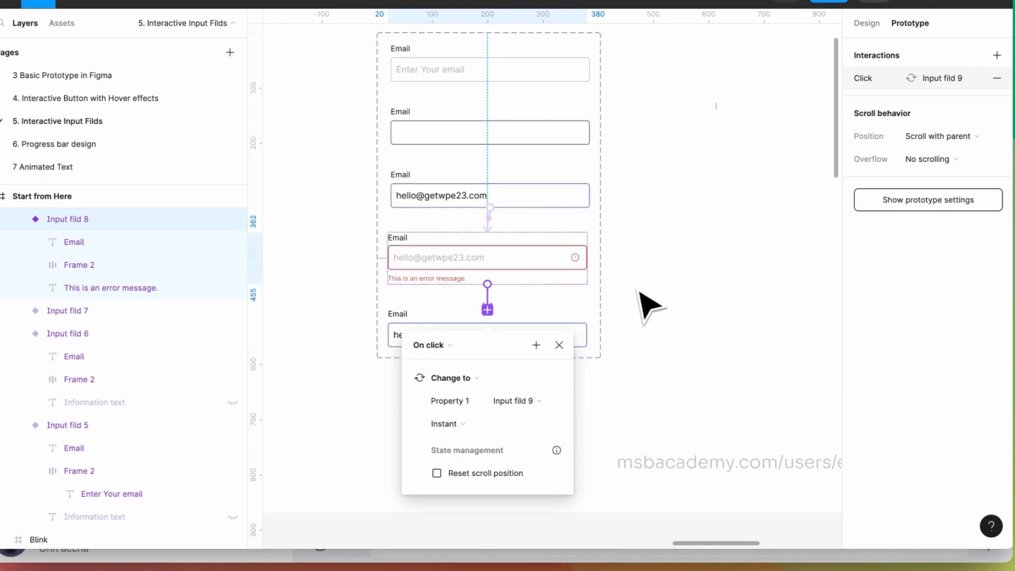
pyautogui.click(610, 327)
# Link the fifth email variant back to the first variant, Input fild 5, with an On click Change to interaction, using Instant
pyautogui.click(549, 329)
pyautogui.click(554, 339)
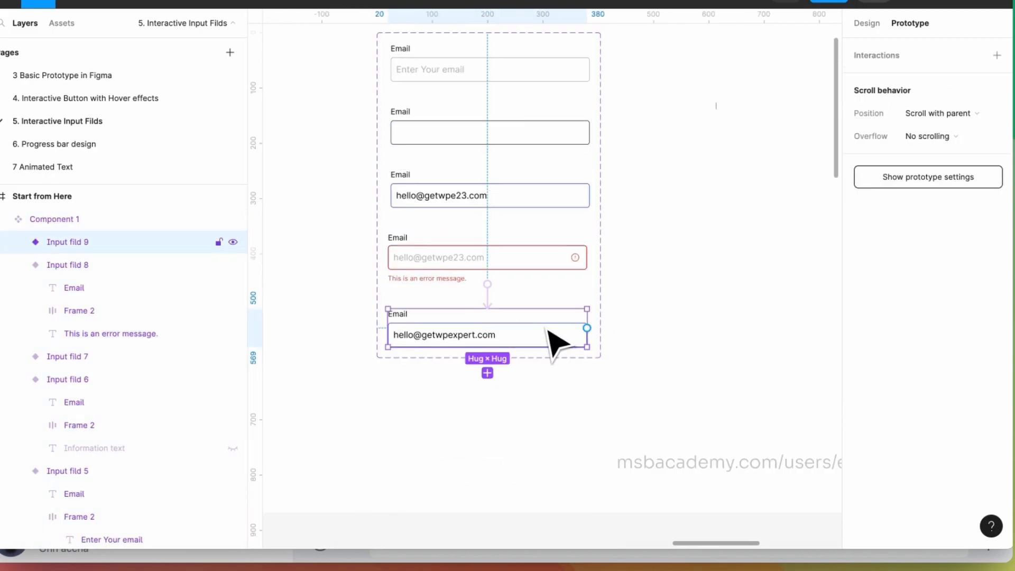
pyautogui.scroll(2, 560, 344)
pyautogui.moveTo(587, 401); pyautogui.dragTo(544, 171)
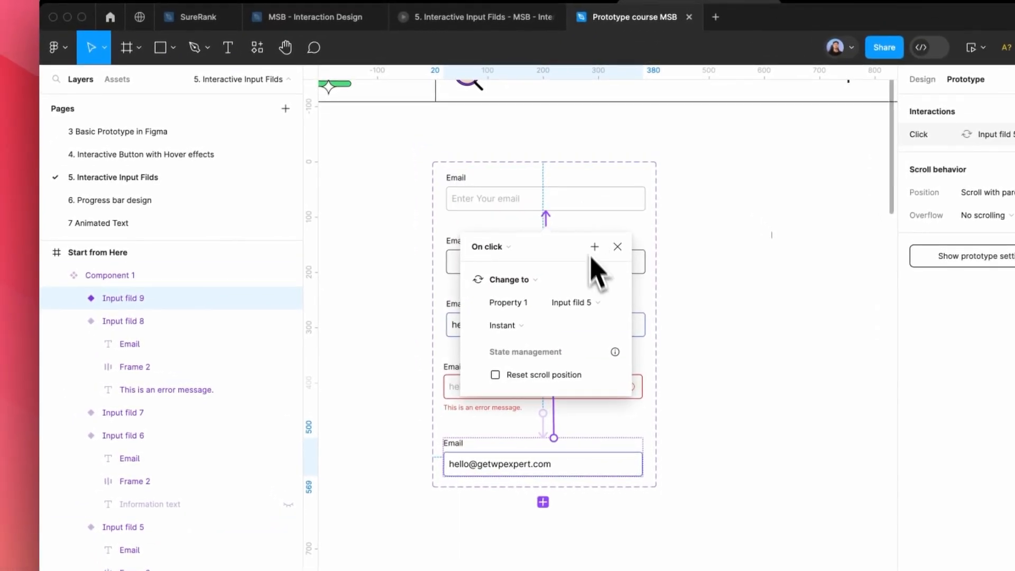
pyautogui.click(617, 246)
# Rename the component set holding the five variants as email 5
pyautogui.scroll(-5, 617, 251)
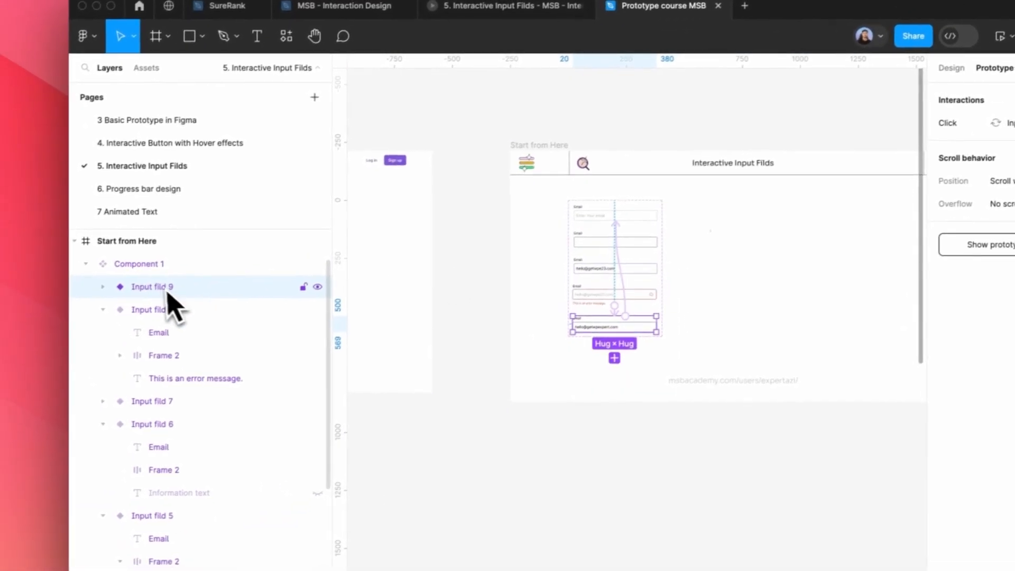
pyautogui.click(154, 270)
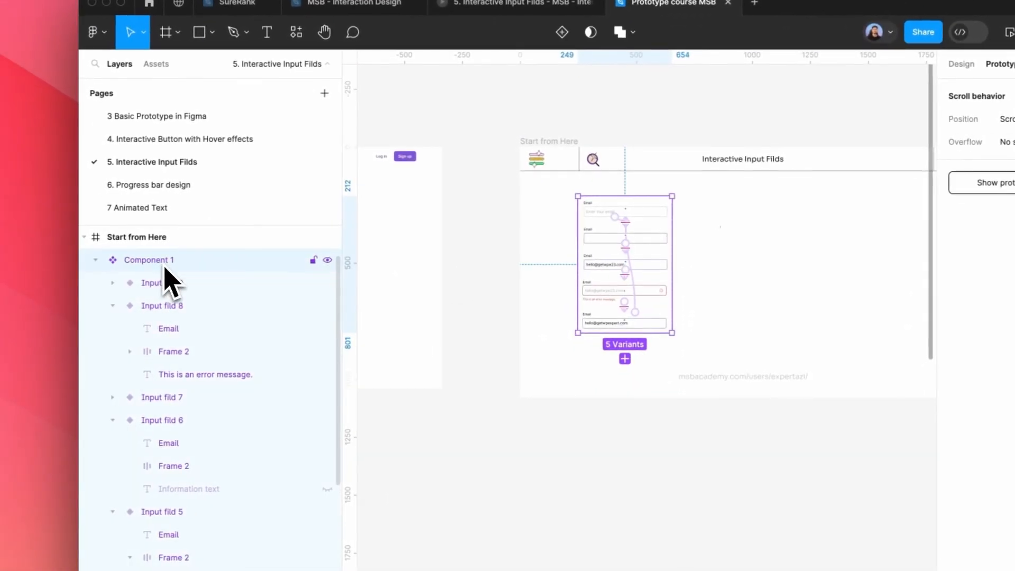
pyautogui.doubleClick(154, 270)
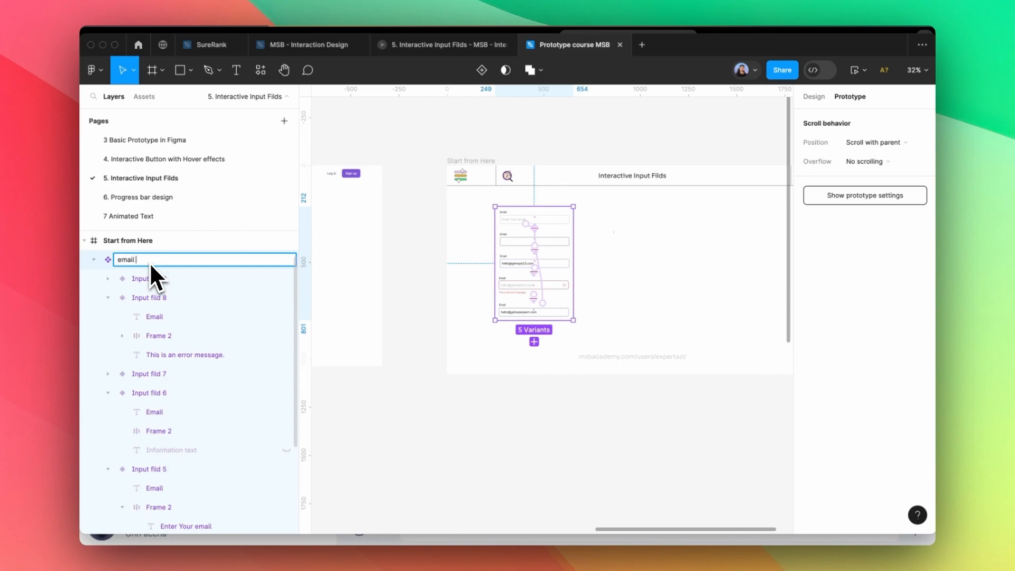
pyautogui.write('5')
pyautogui.press('Return')
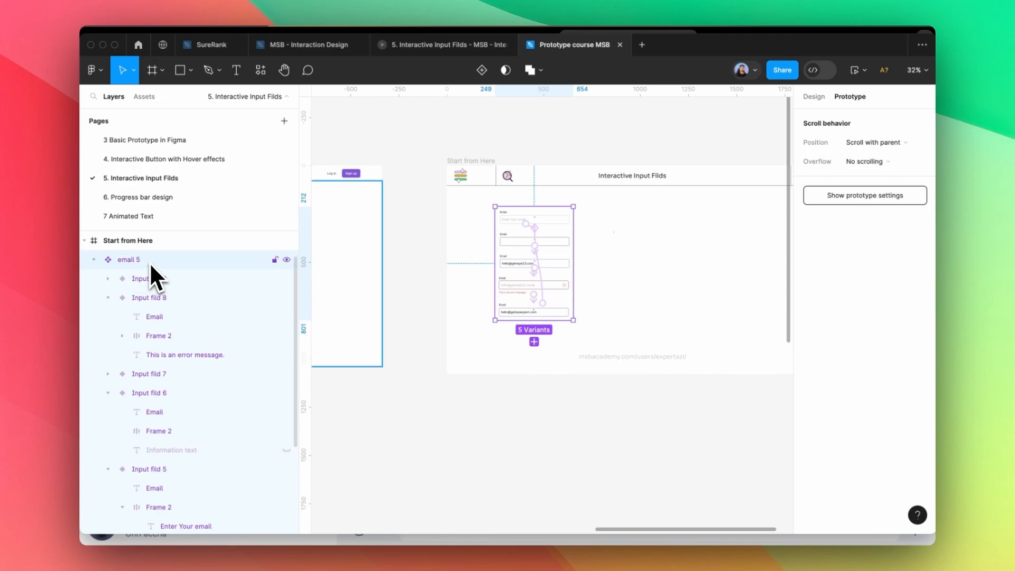
# Insert an instance of the email 5 component into the log-in frame 2 and cut it from below the form
pyautogui.scroll(-5, 631, 163)
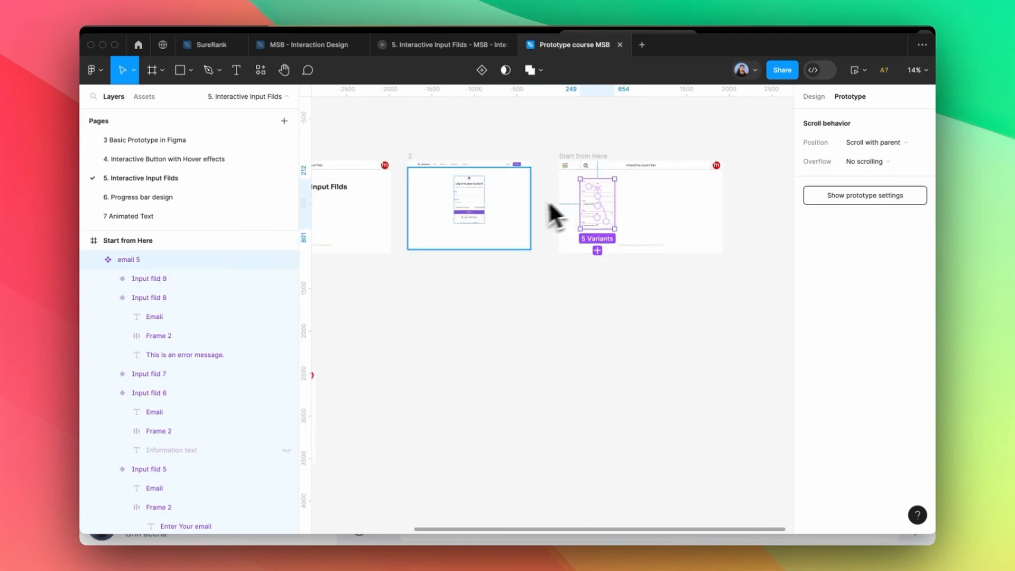
pyautogui.scroll(6, 439, 188)
pyautogui.click(261, 71)
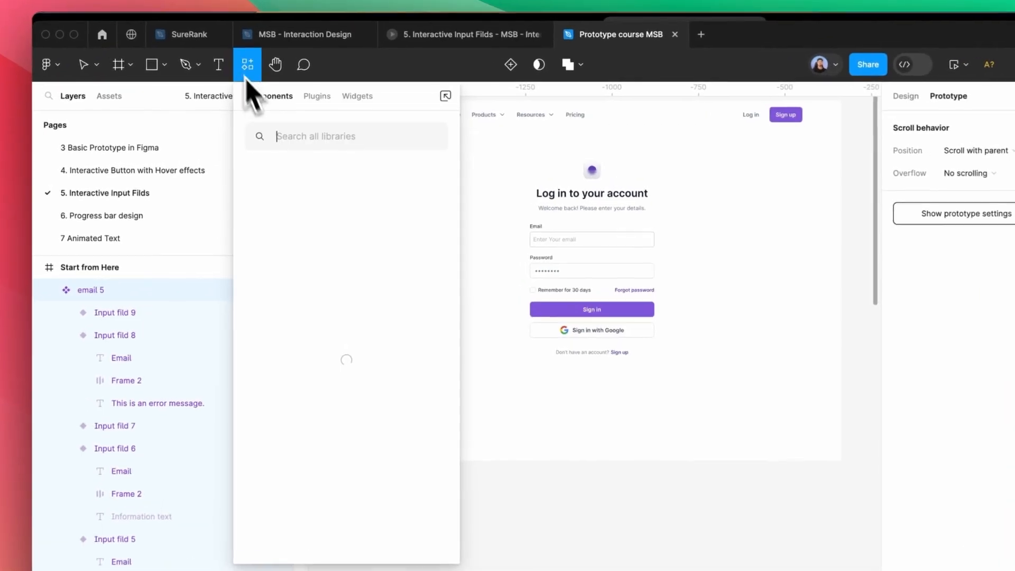
pyautogui.moveTo(312, 213); pyautogui.dragTo(731, 312)
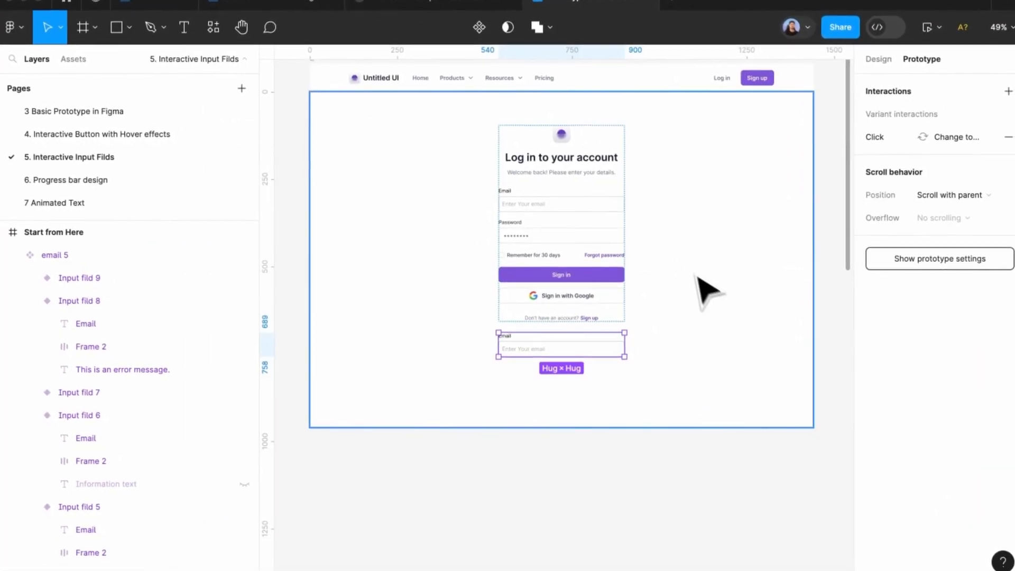
pyautogui.press('Delete')
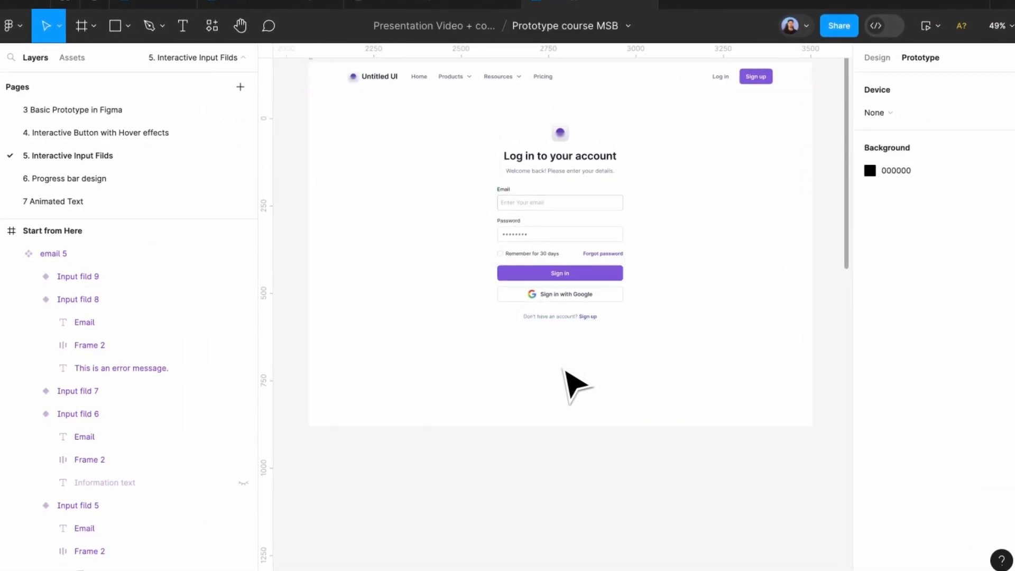
# Paste the email 5 instance into the Form layer of the log-in content
pyautogui.scroll(5, 537, 199)
pyautogui.doubleClick(529, 197)
pyautogui.doubleClick(528, 197)
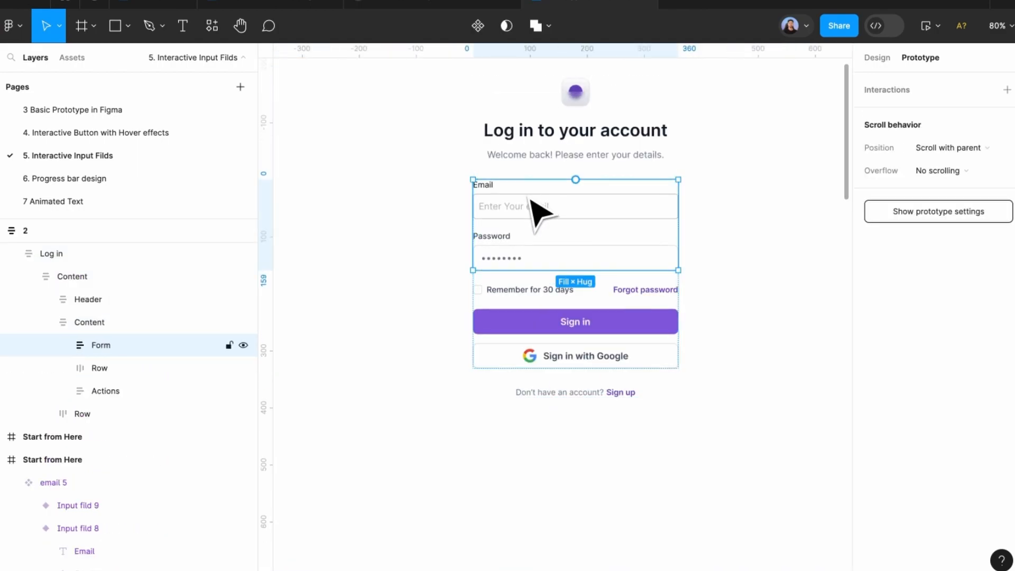
pyautogui.doubleClick(528, 197)
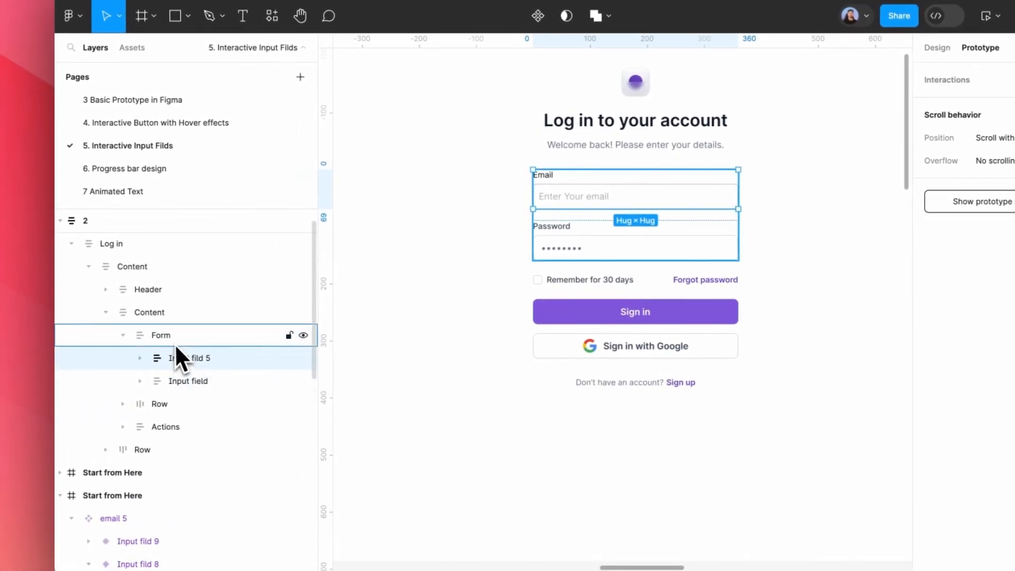
pyautogui.click(115, 354)
pyautogui.hotkey('ctrl', 'v')
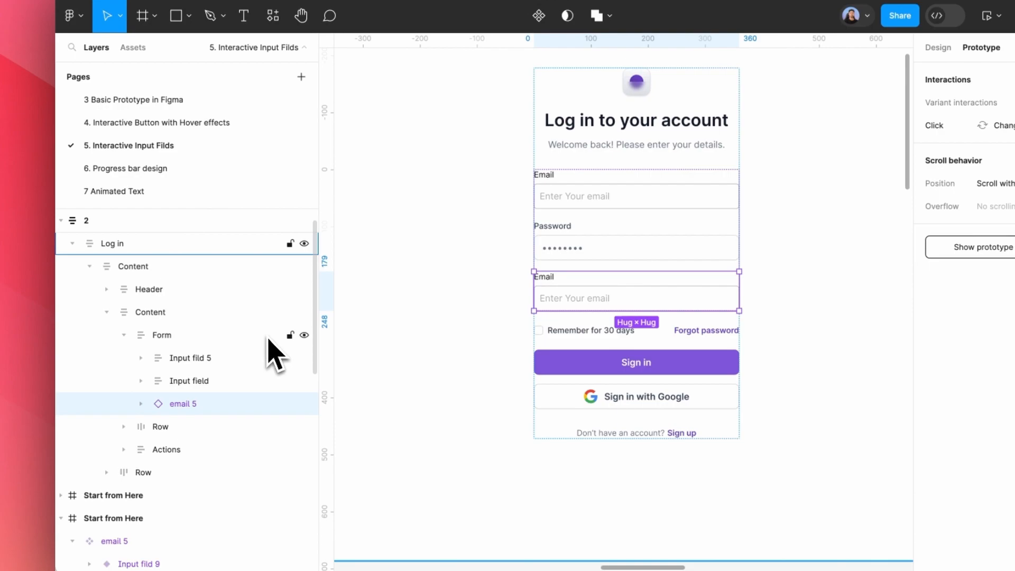
# Move the pasted email 5 instance above the other fields in the form and delete the original static email field
pyautogui.press('Up')
pyautogui.press('Up')
pyautogui.click(550, 250)
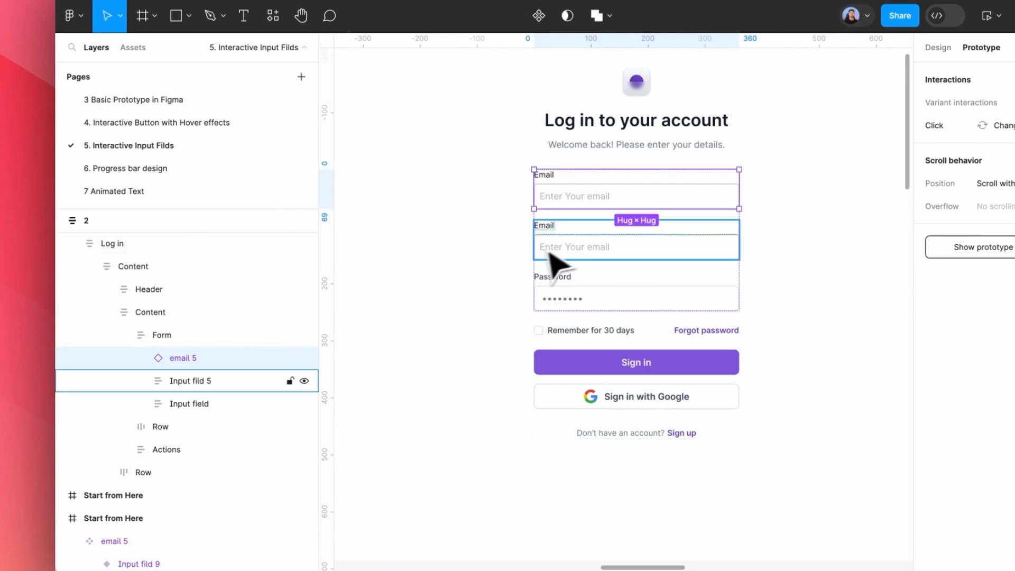
pyautogui.press('Delete')
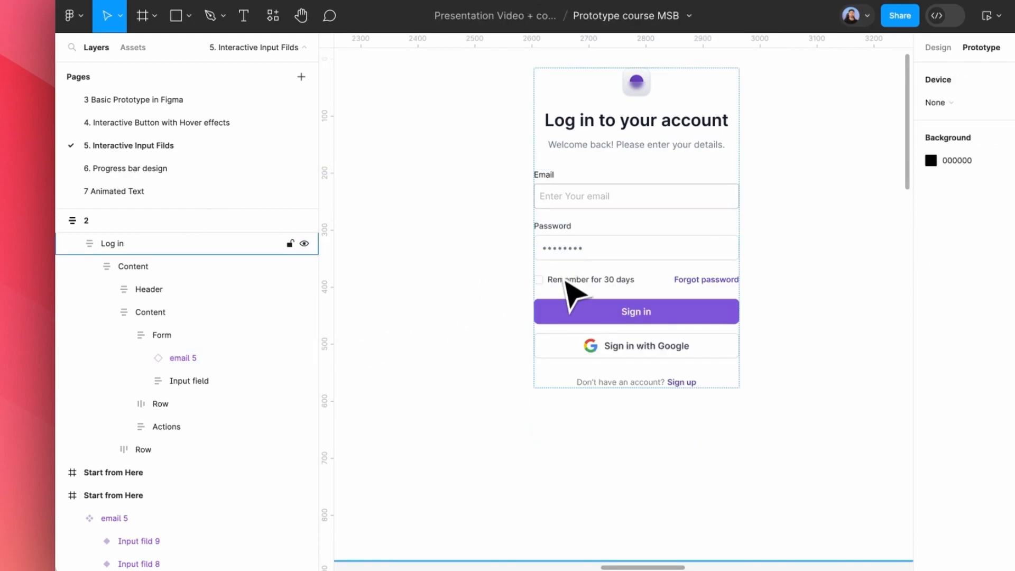
# Present the log-in frame 2 as a prototype
pyautogui.scroll(-5, 564, 280)
pyautogui.click(432, 203)
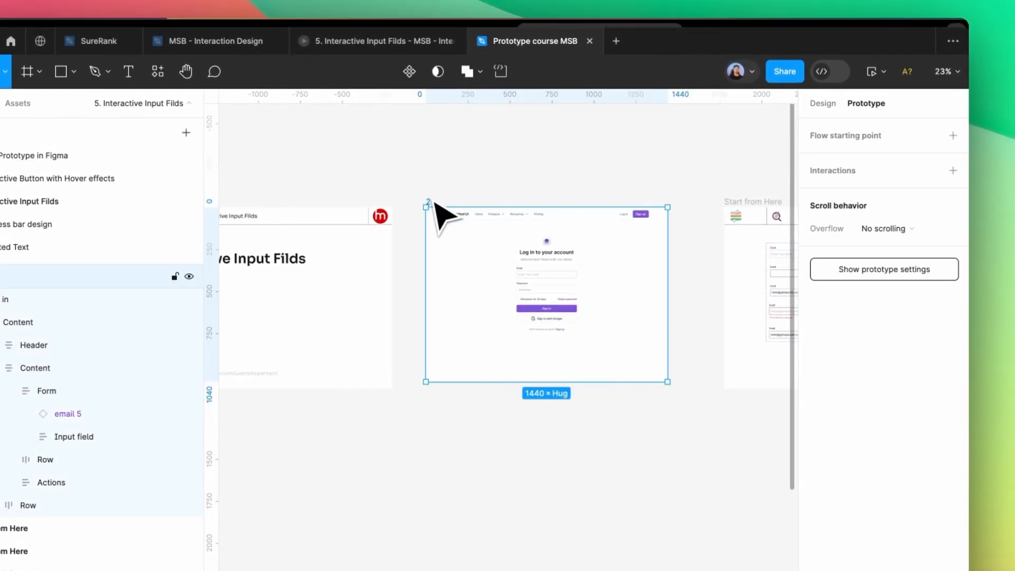
pyautogui.click(875, 71)
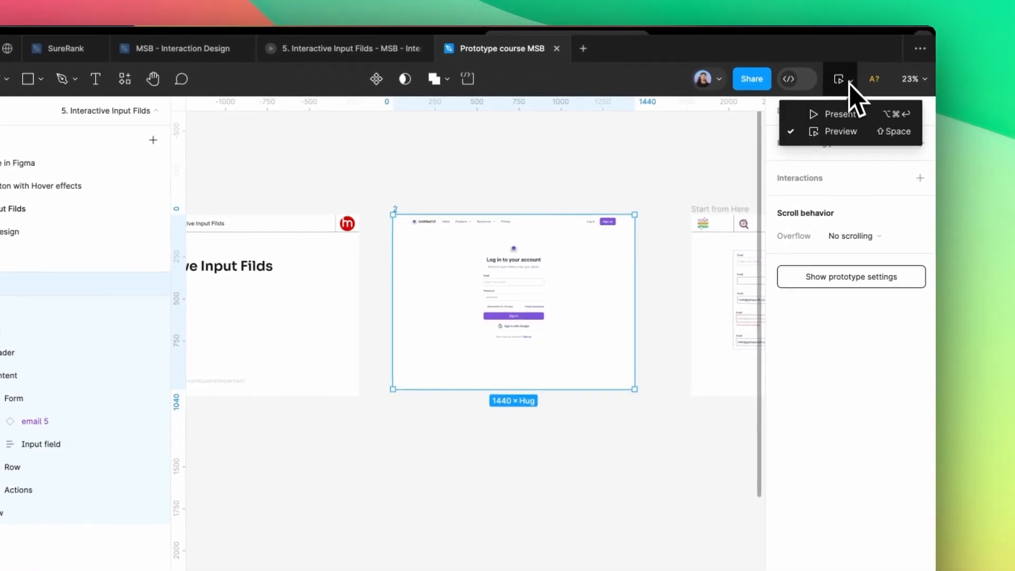
pyautogui.click(846, 112)
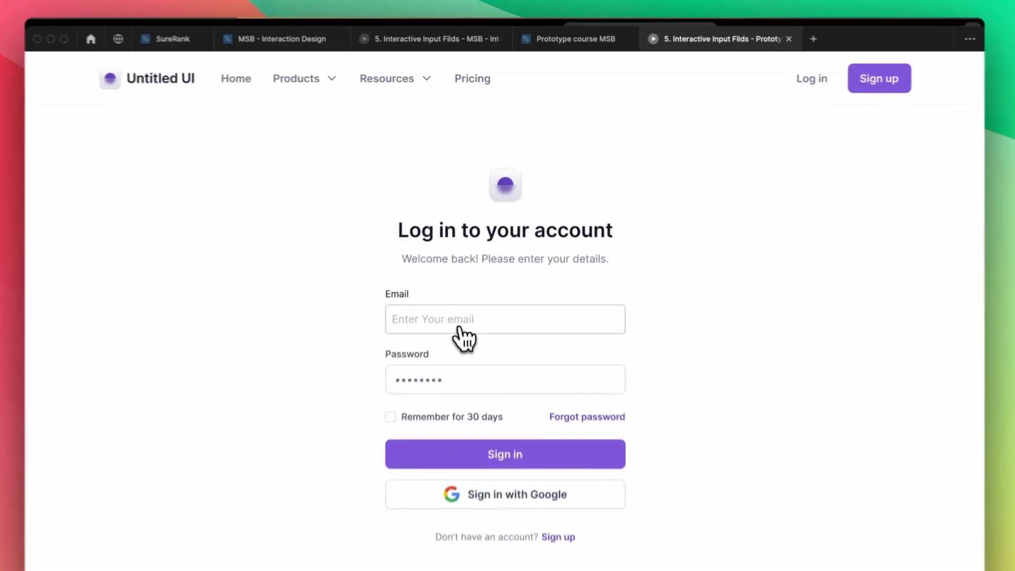
# Test the email field in the prototype by advancing it from the placeholder through the empty, error and corrected states
pyautogui.click(468, 298)
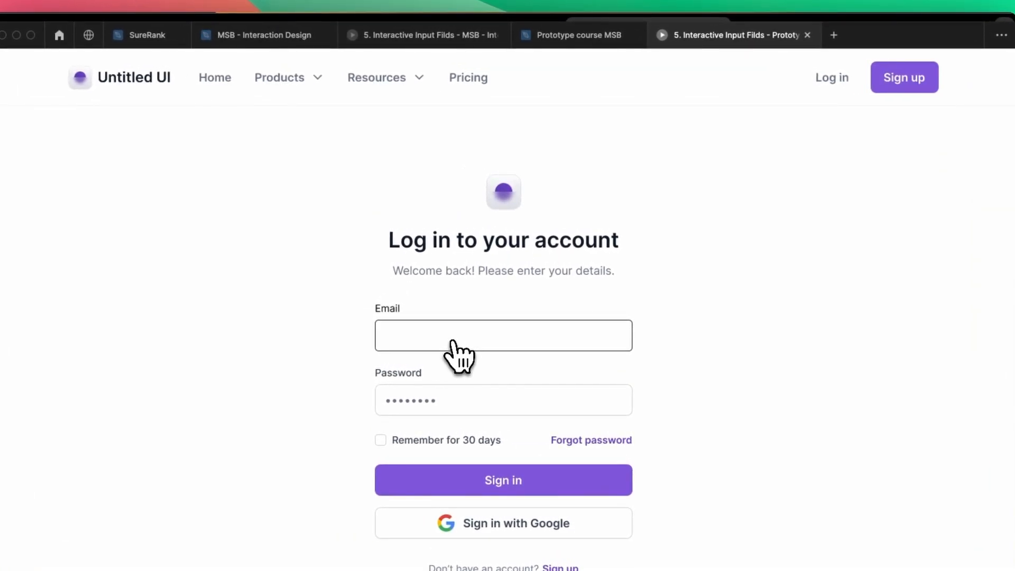
pyautogui.click(453, 341)
pyautogui.click(454, 341)
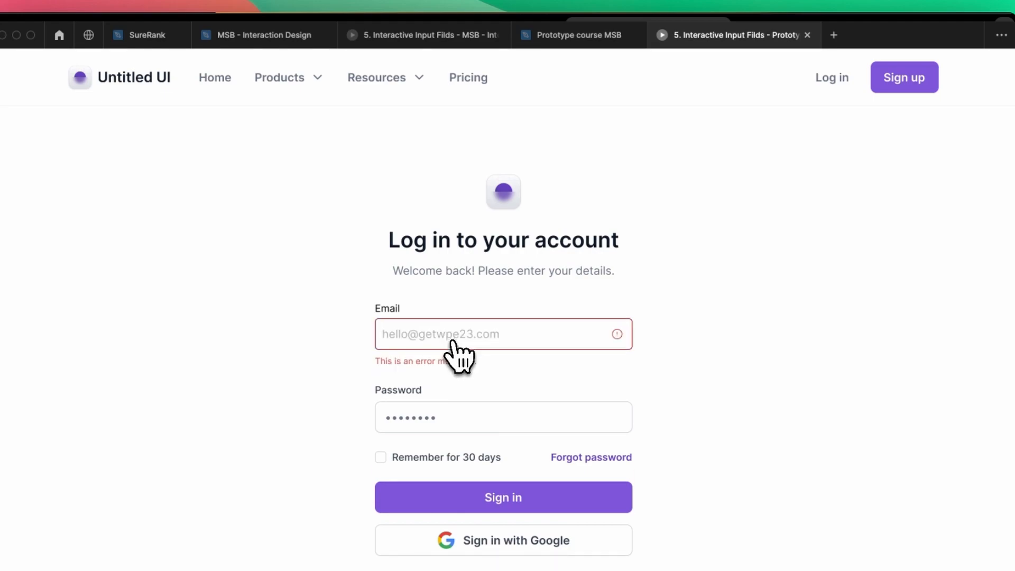
pyautogui.click(453, 342)
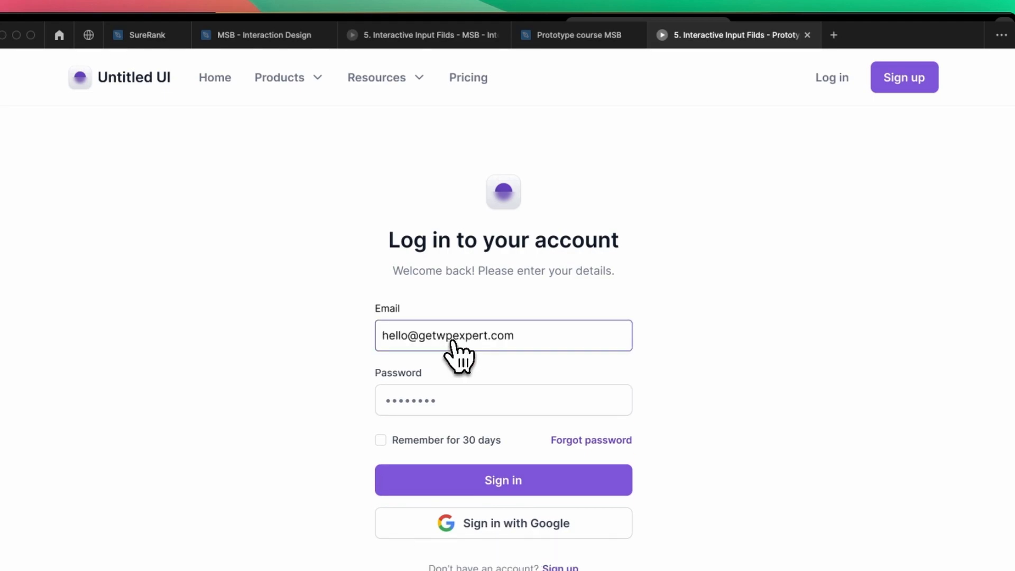
# Return to the Prototype course MSB file and set the third variant's After delay interaction to 800 ms
pyautogui.click(568, 36)
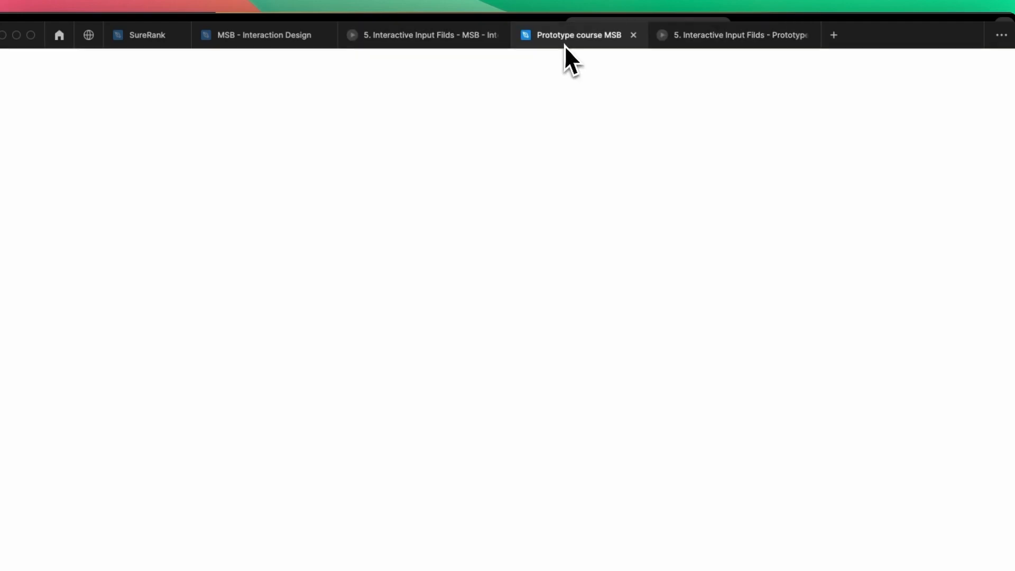
pyautogui.scroll(10, 590, 279)
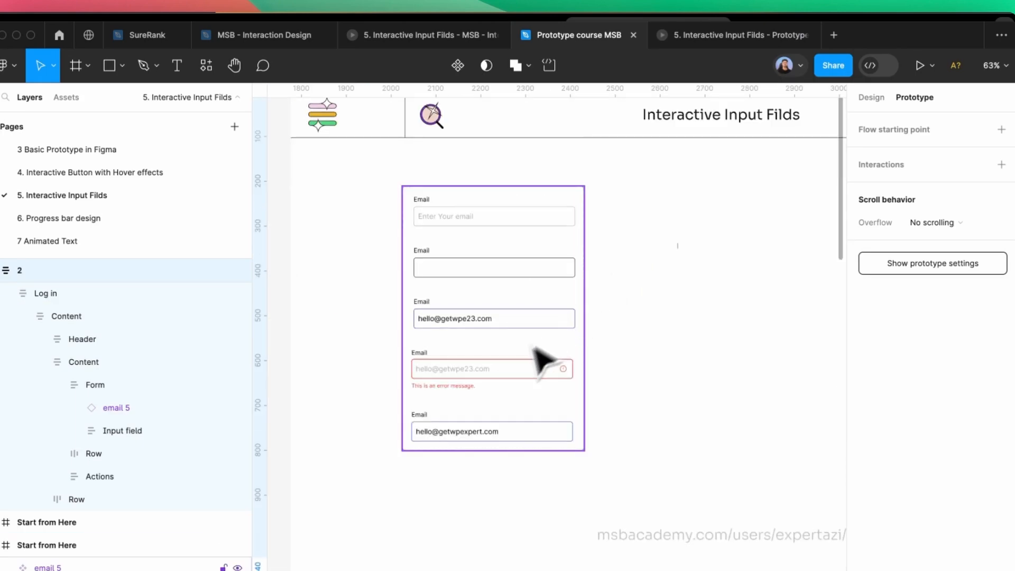
pyautogui.scroll(3, 450, 383)
pyautogui.click(449, 334)
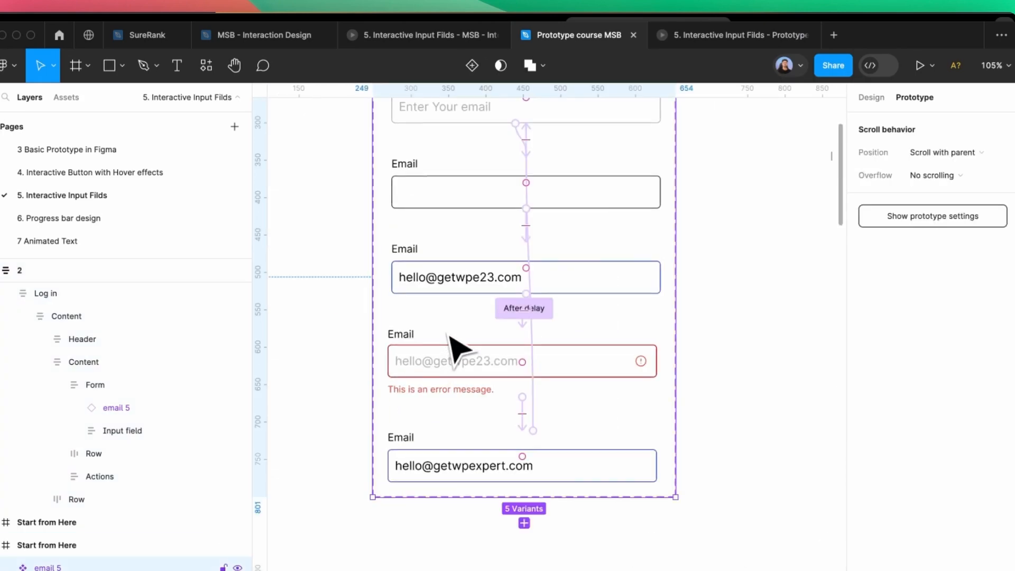
pyautogui.click(541, 313)
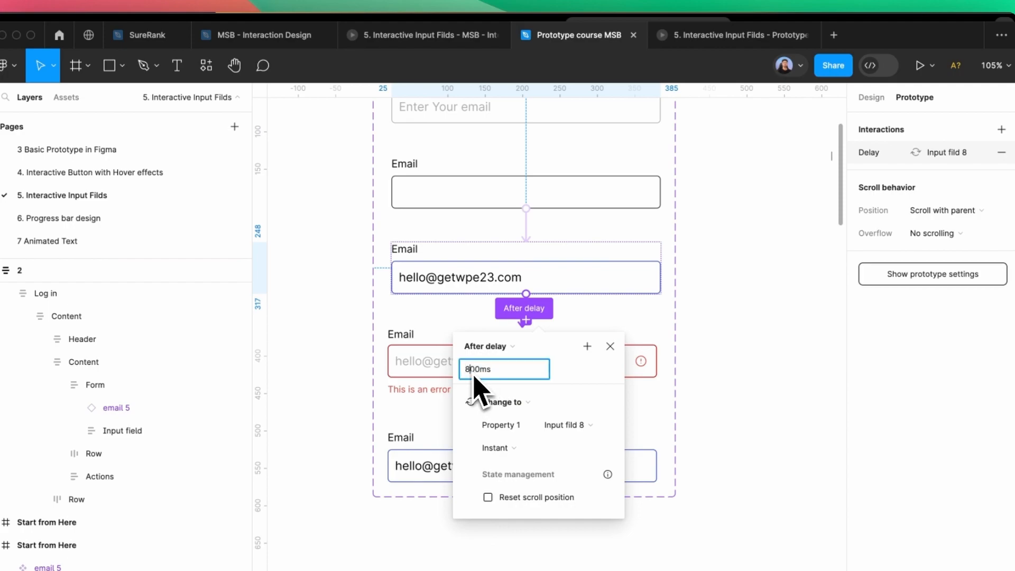
pyautogui.scroll(-5, 535, 378)
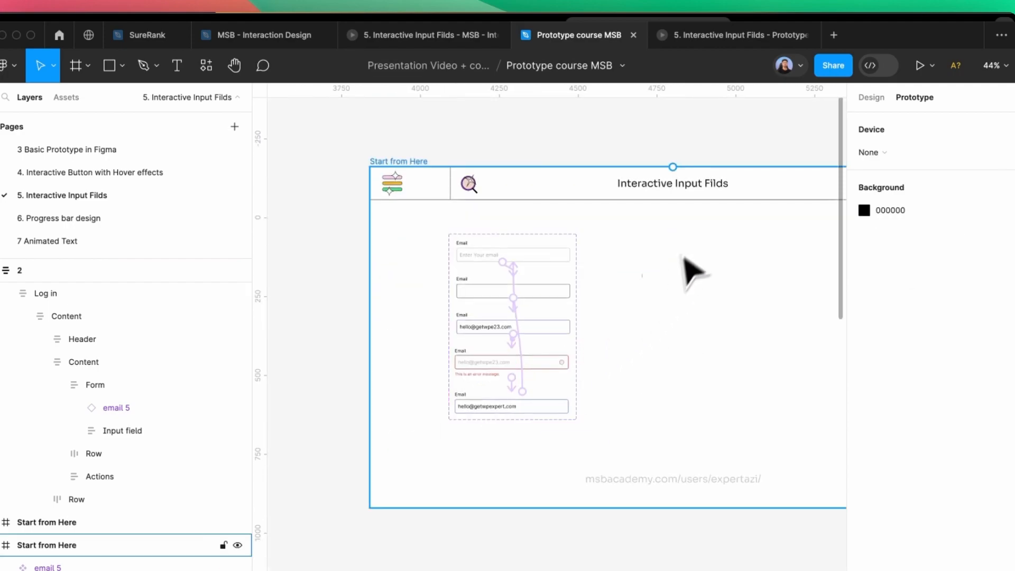
pyautogui.scroll(4, 709, 310)
pyautogui.scroll(3, 508, 181)
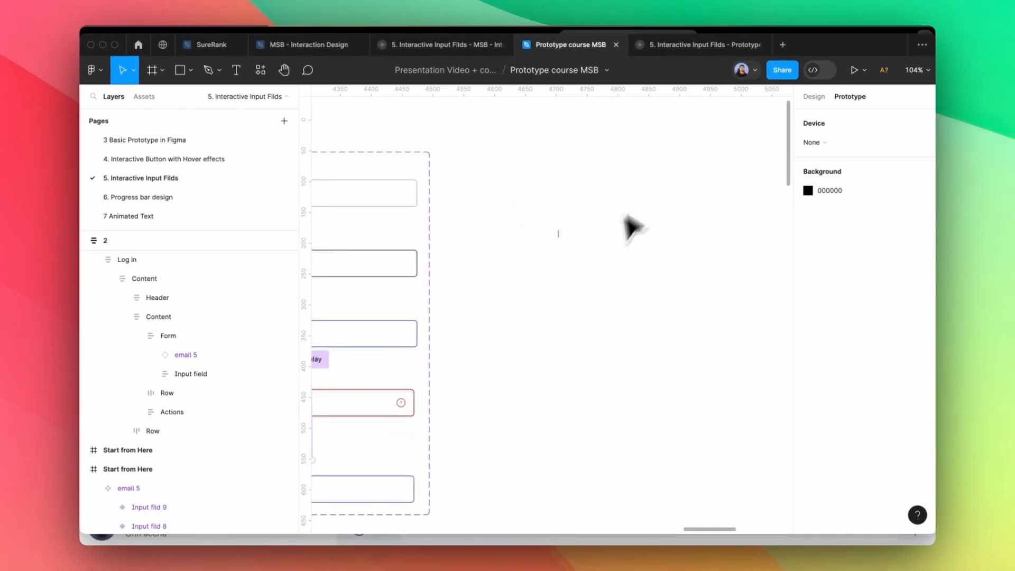
# Examine the Blink frame beside the email 5 variants, its design properties and the empty input field in the second variant
pyautogui.click(815, 97)
pyautogui.scroll(5, 577, 236)
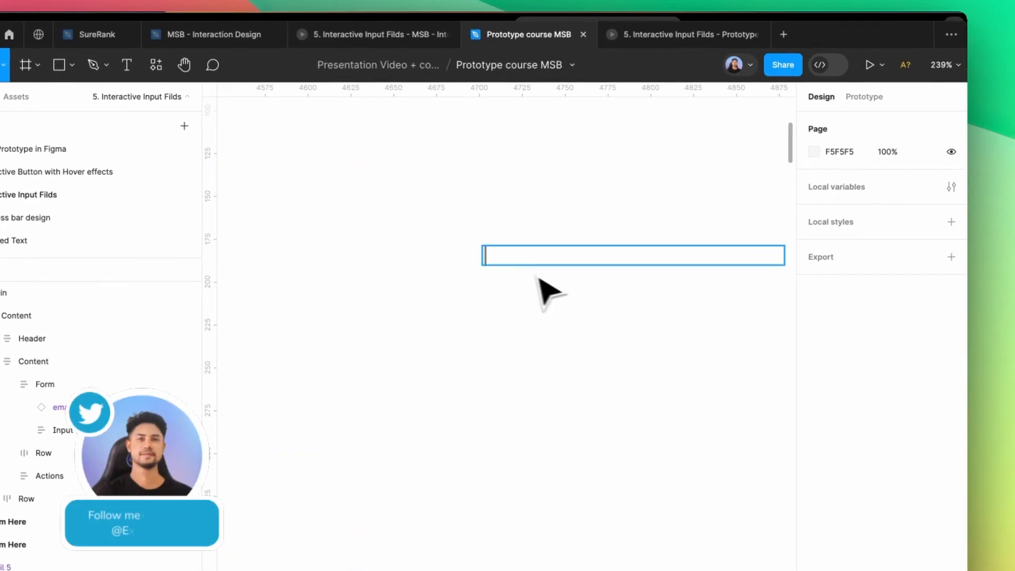
pyautogui.click(543, 234)
pyautogui.scroll(-3, 476, 264)
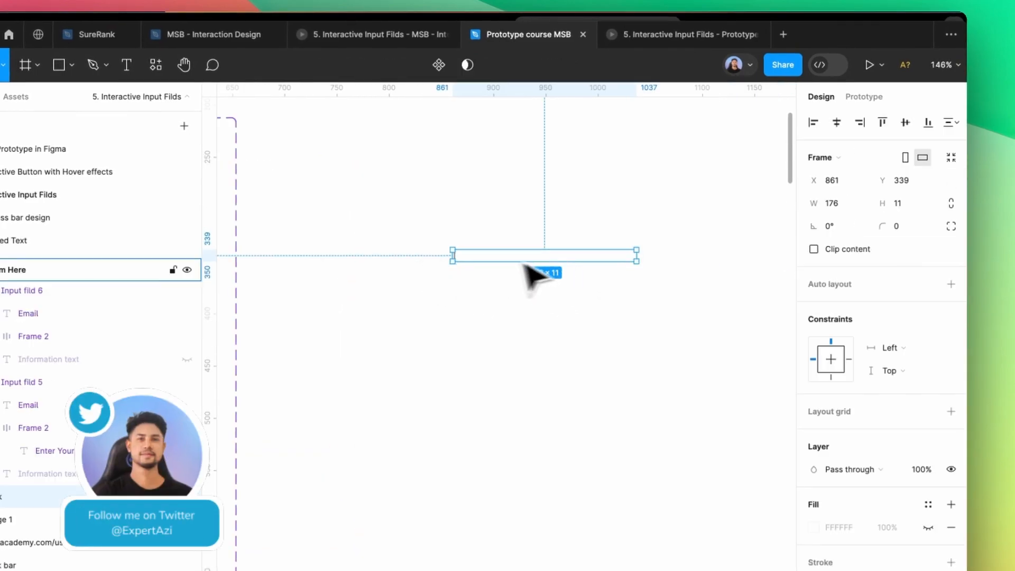
pyautogui.scroll(3, 535, 275)
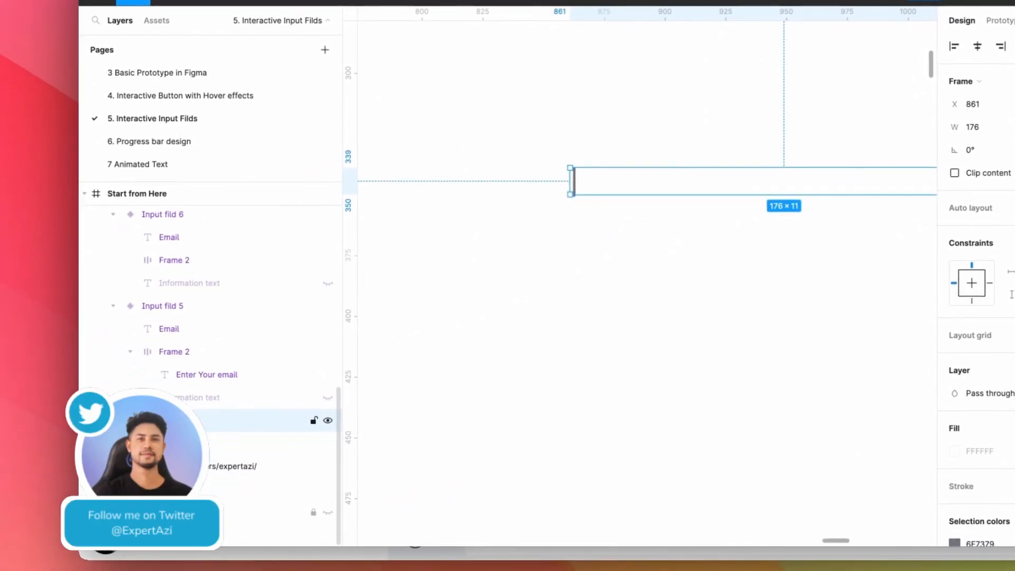
pyautogui.scroll(-5, 749, 241)
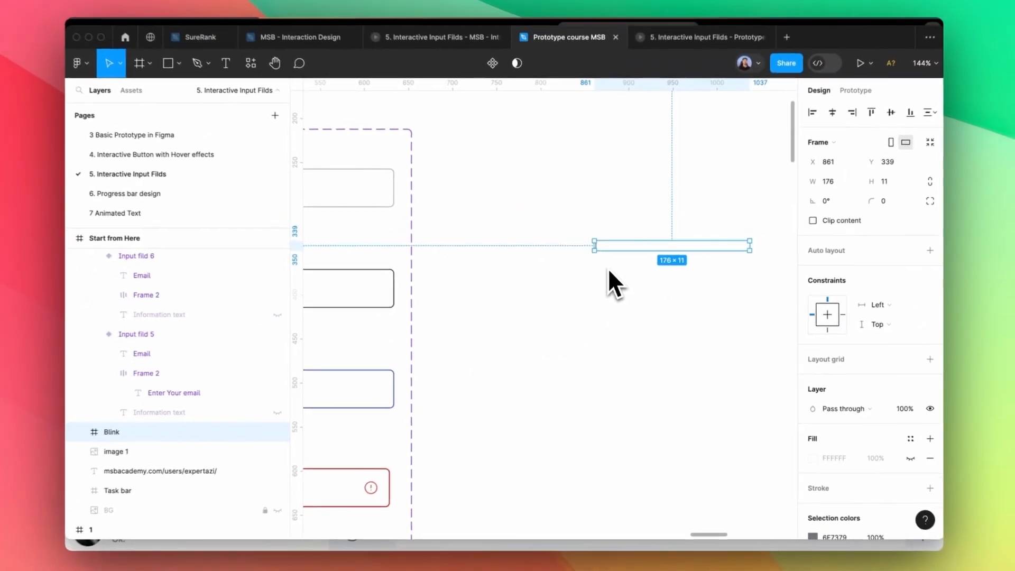
pyautogui.scroll(-5, 614, 224)
pyautogui.scroll(5, 593, 233)
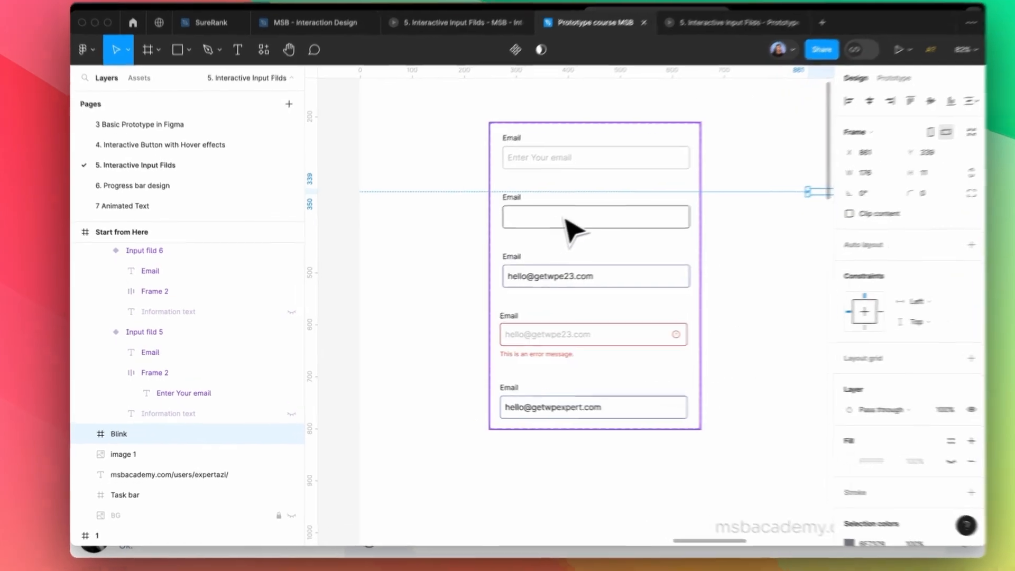
pyautogui.doubleClick(542, 233)
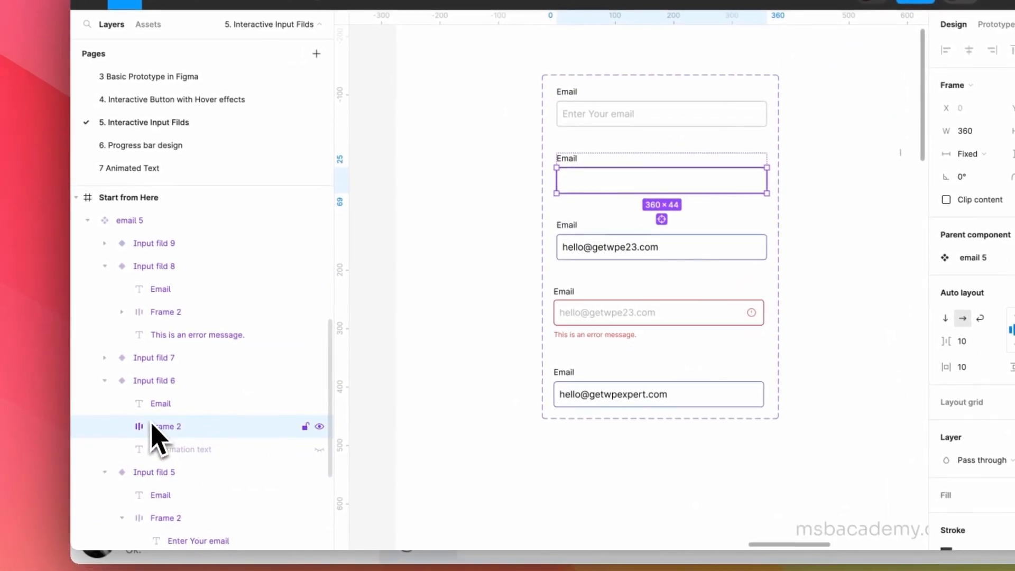
pyautogui.scroll(-5, 613, 244)
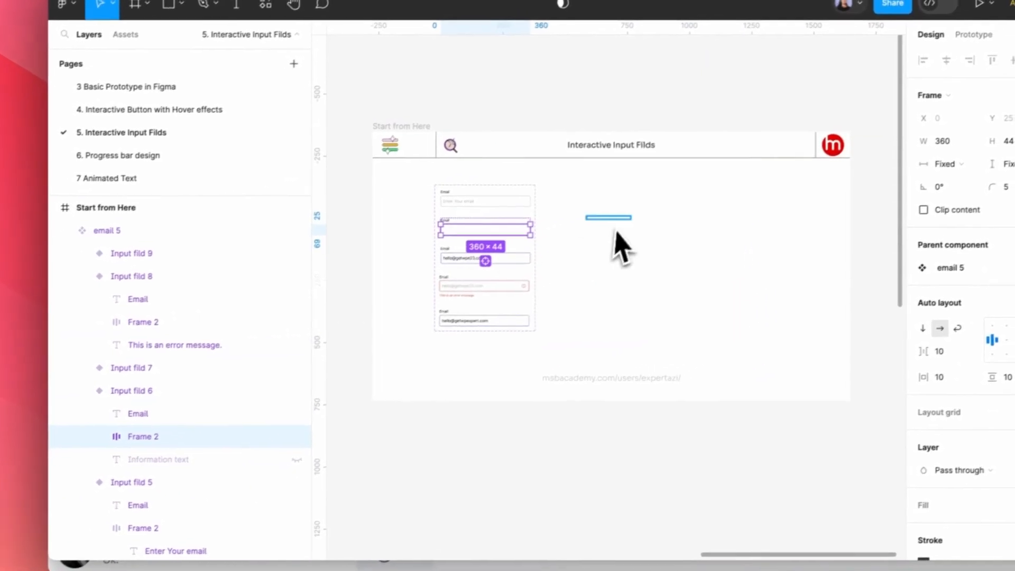
pyautogui.scroll(3, 608, 238)
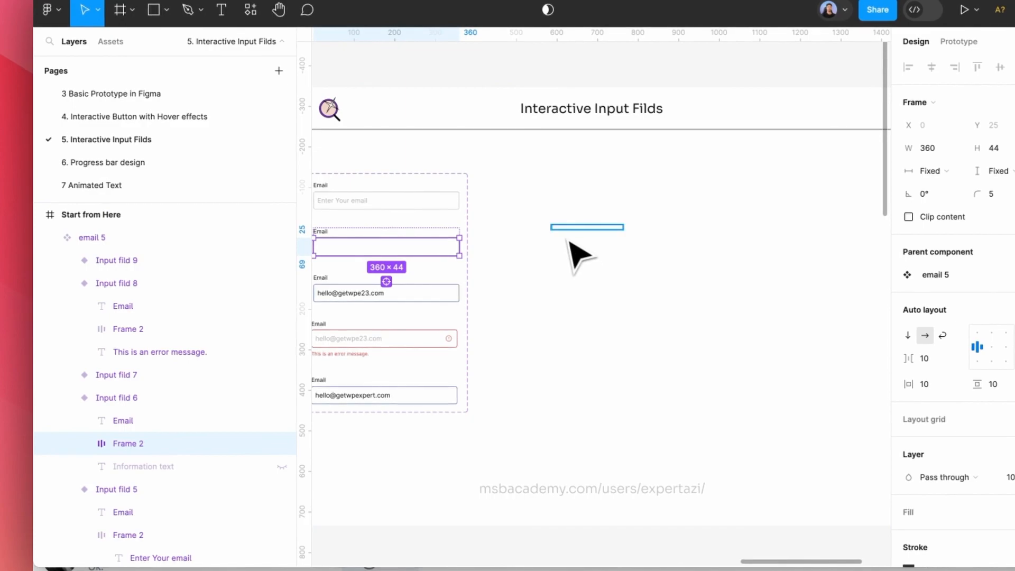
# Duplicate the Blink frame just below the original and set the opacity of the copy's cursor text layer to 0%
pyautogui.click(576, 229)
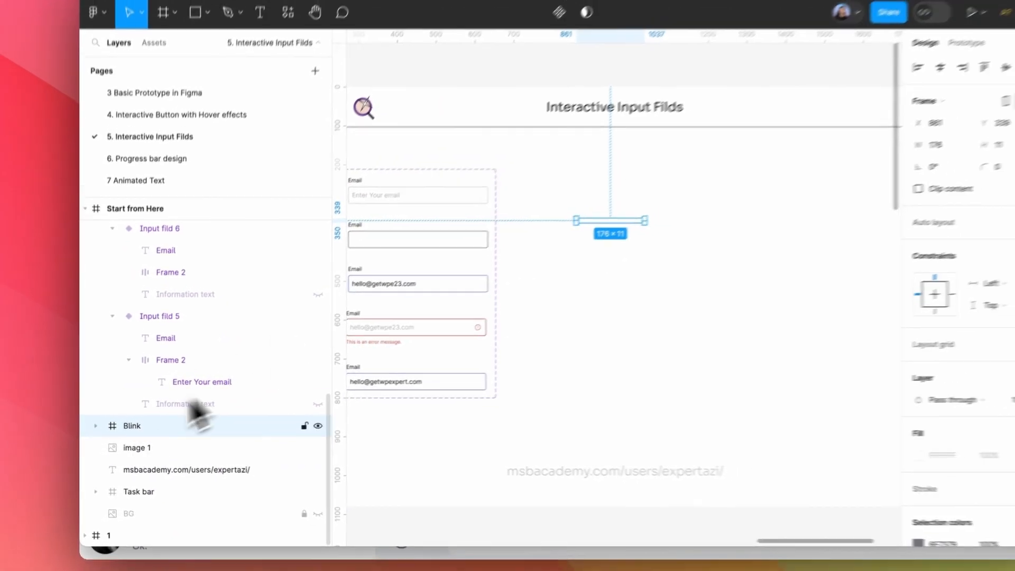
pyautogui.keyDown('ctrl'); pyautogui.scroll(5, 630, 216); pyautogui.keyUp('ctrl')
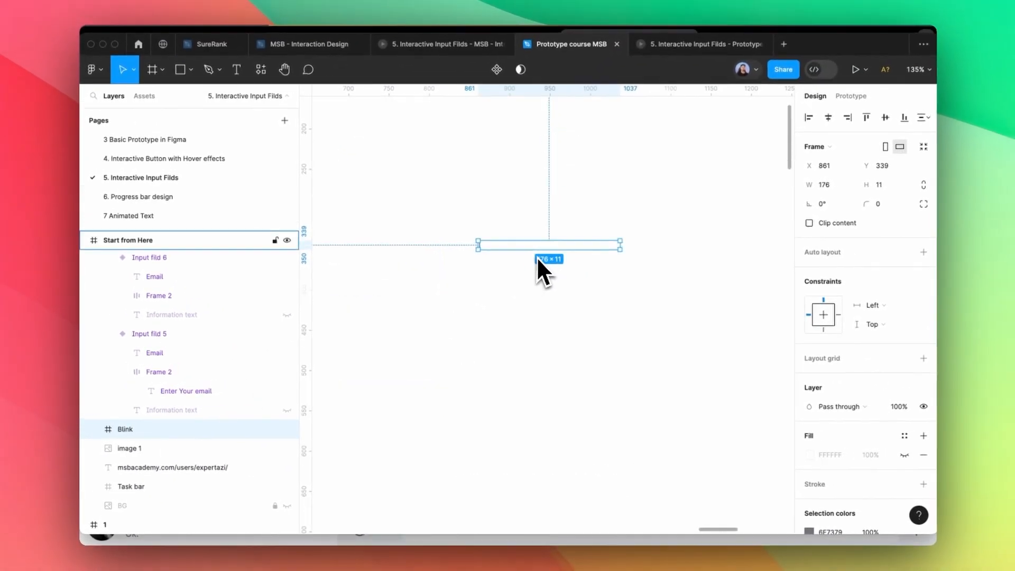
pyautogui.keyDown('ctrl'); pyautogui.scroll(4, 537, 256); pyautogui.keyUp('ctrl')
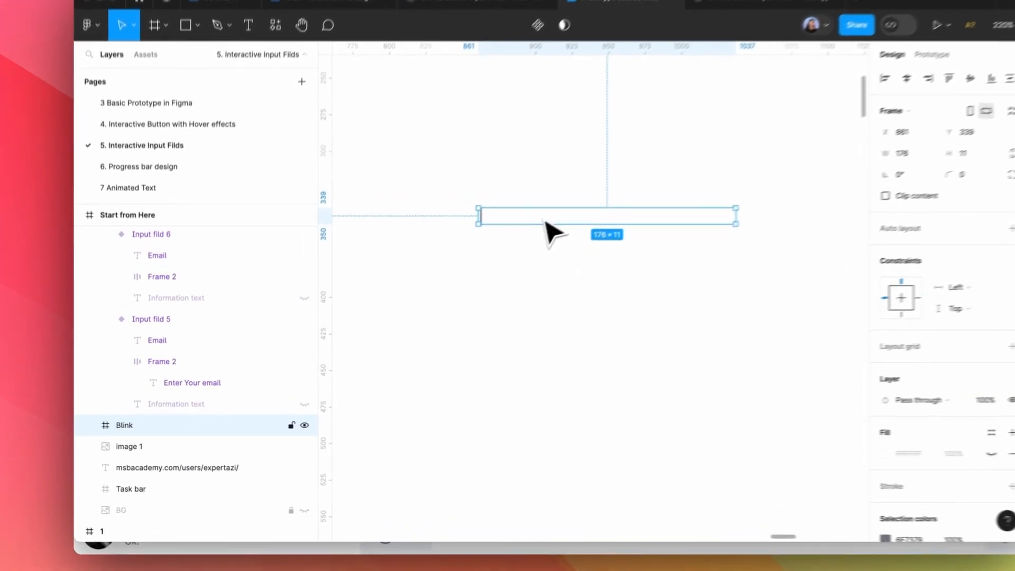
pyautogui.keyDown('alt'); pyautogui.moveTo(506, 247); pyautogui.dragTo(499, 275); pyautogui.keyUp('alt')
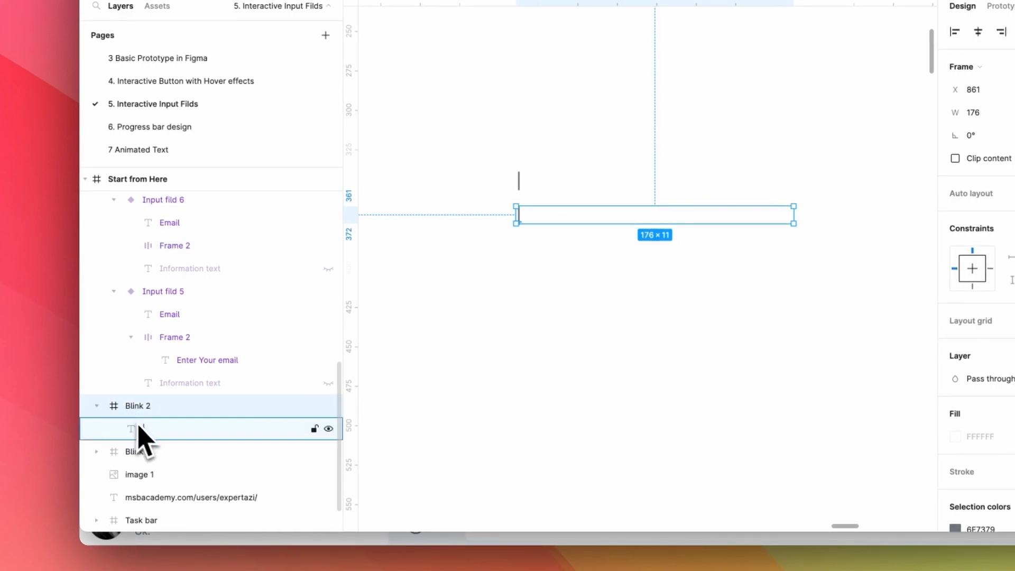
pyautogui.click(155, 428)
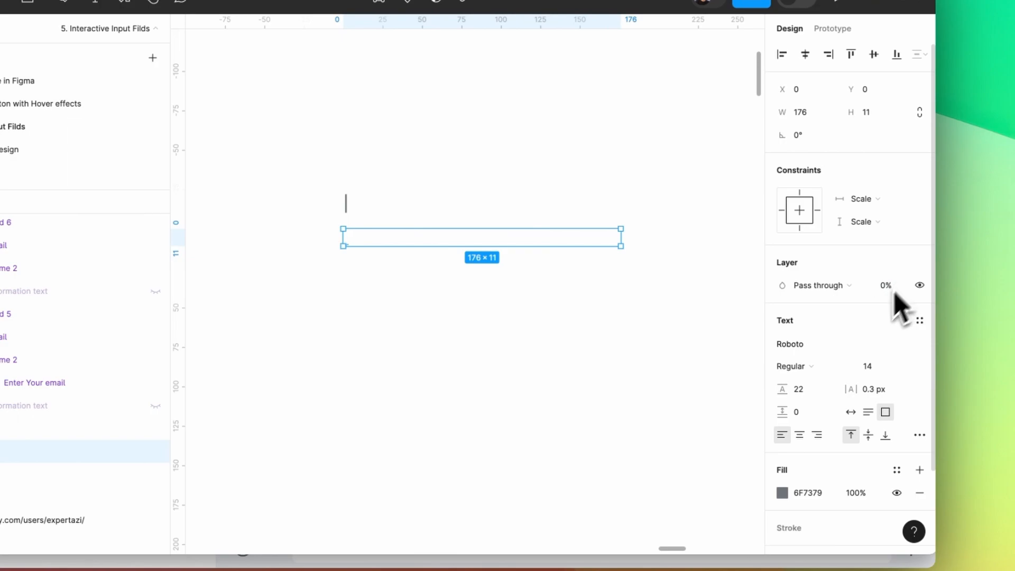
pyautogui.click(585, 358)
# Combine the two Blink frames into a component set and rename it Blink 5
pyautogui.moveTo(291, 118); pyautogui.dragTo(572, 375)
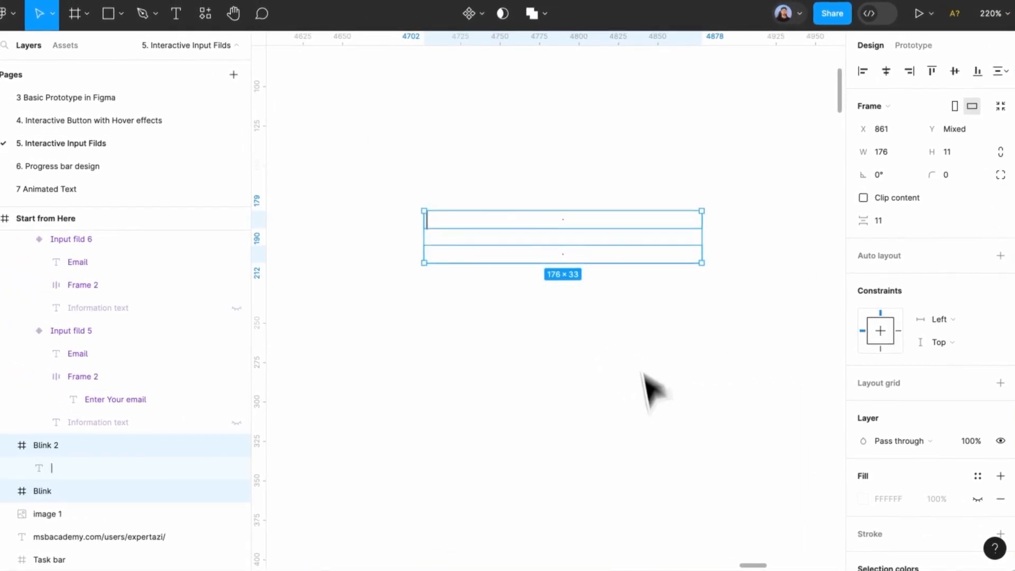
pyautogui.click(478, 13)
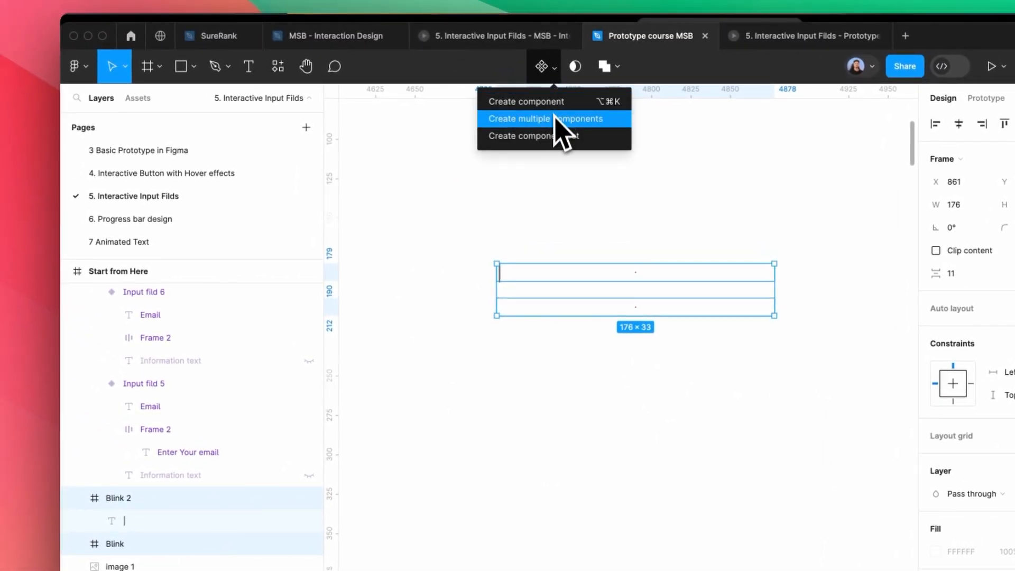
pyautogui.click(556, 137)
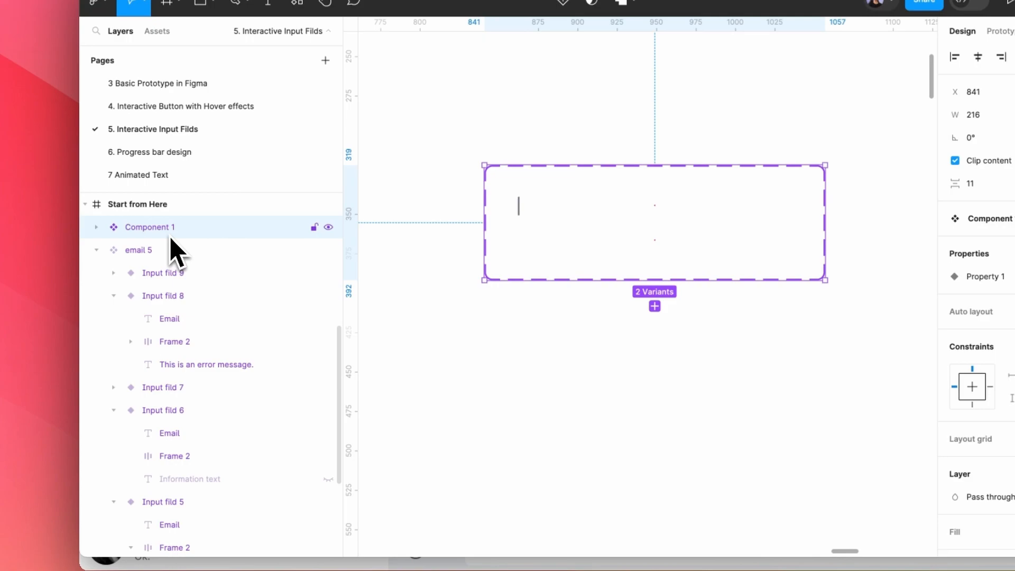
pyautogui.doubleClick(171, 235)
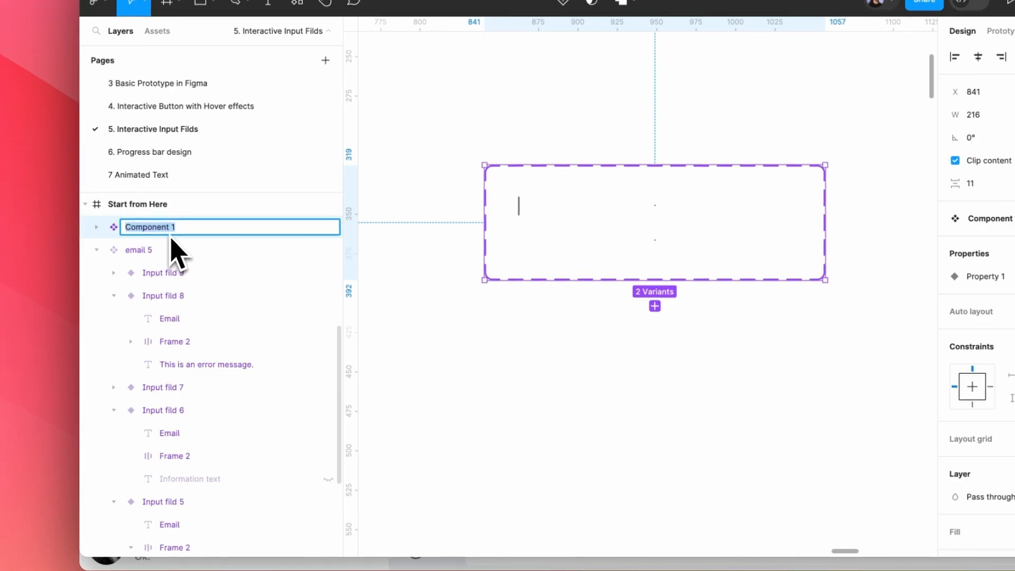
pyautogui.write('Blink')
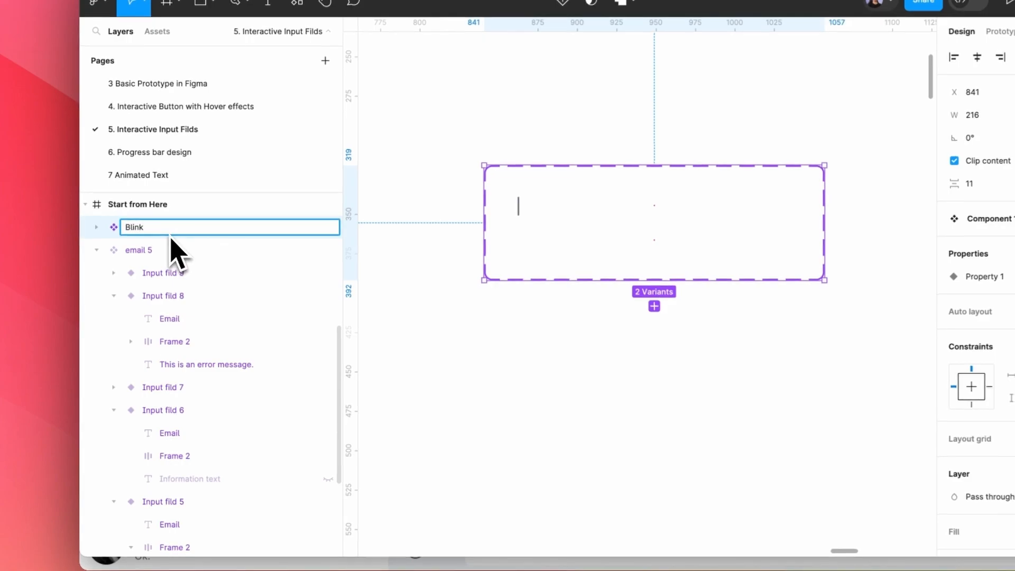
pyautogui.write(' 5')
pyautogui.press('Return')
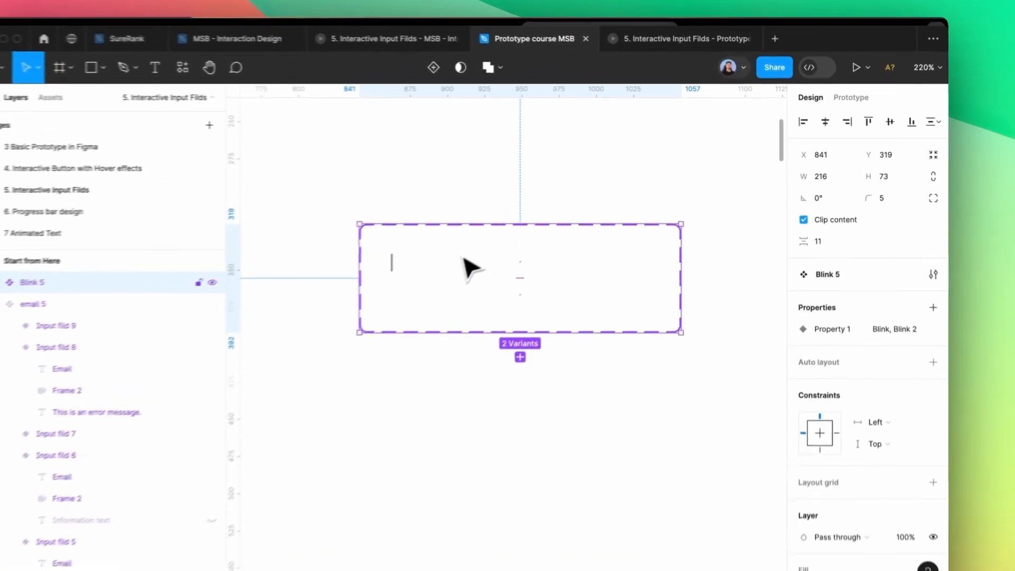
# Link the Blink variant to Blink 2 with an After delay, Change to interaction and edit its delay time
pyautogui.click(505, 241)
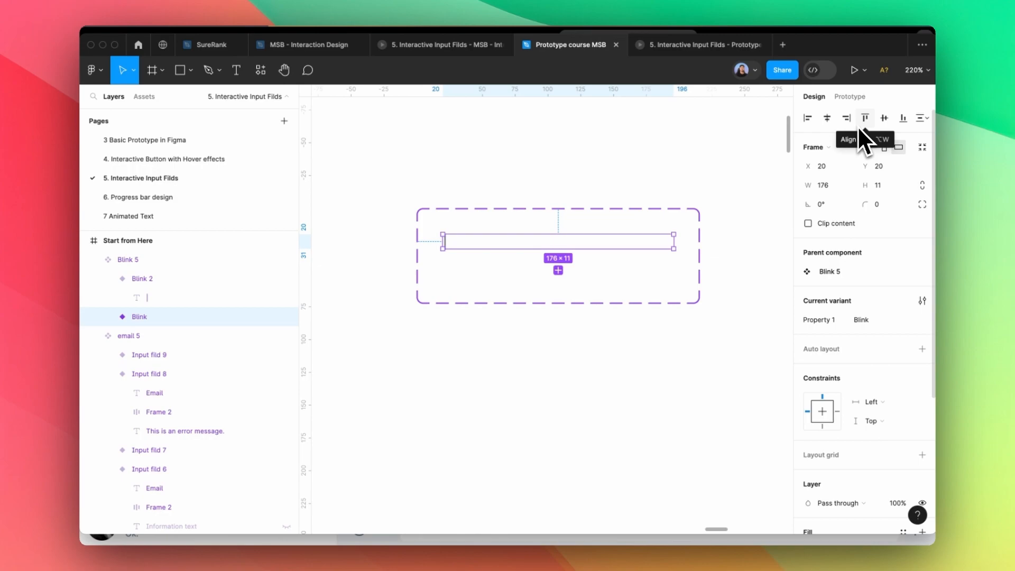
pyautogui.click(852, 99)
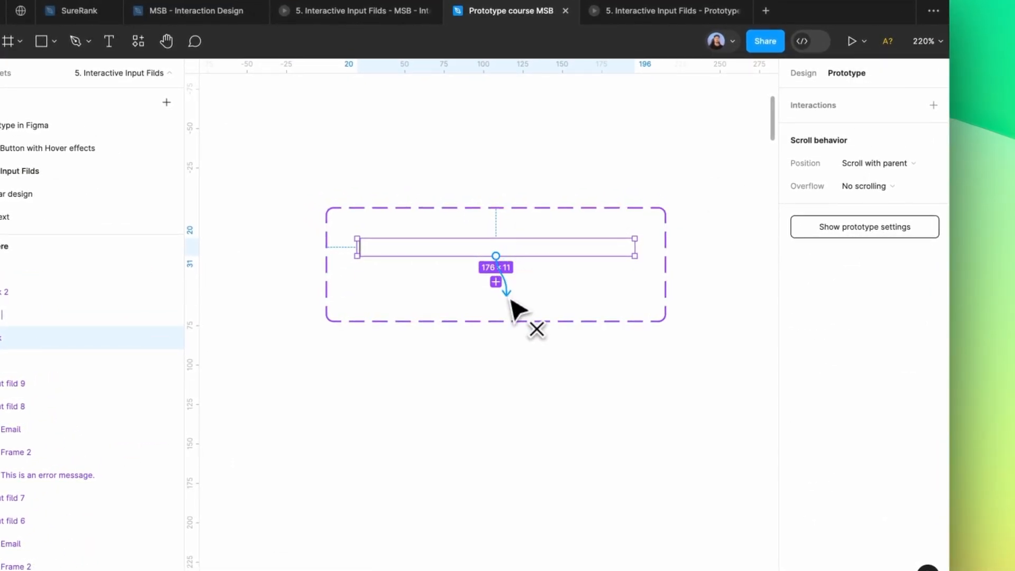
pyautogui.click(497, 281)
pyautogui.click(459, 309)
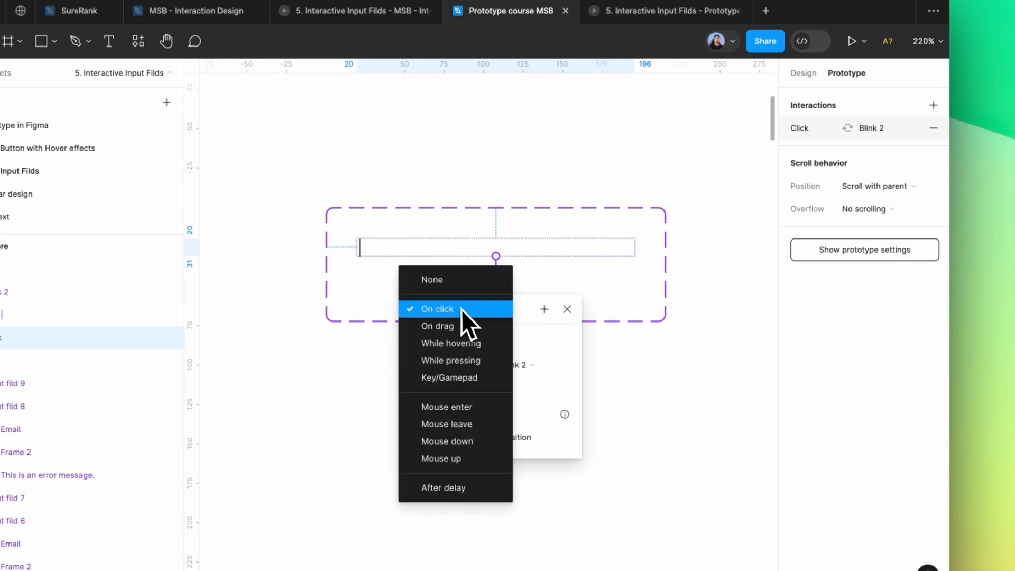
pyautogui.click(464, 488)
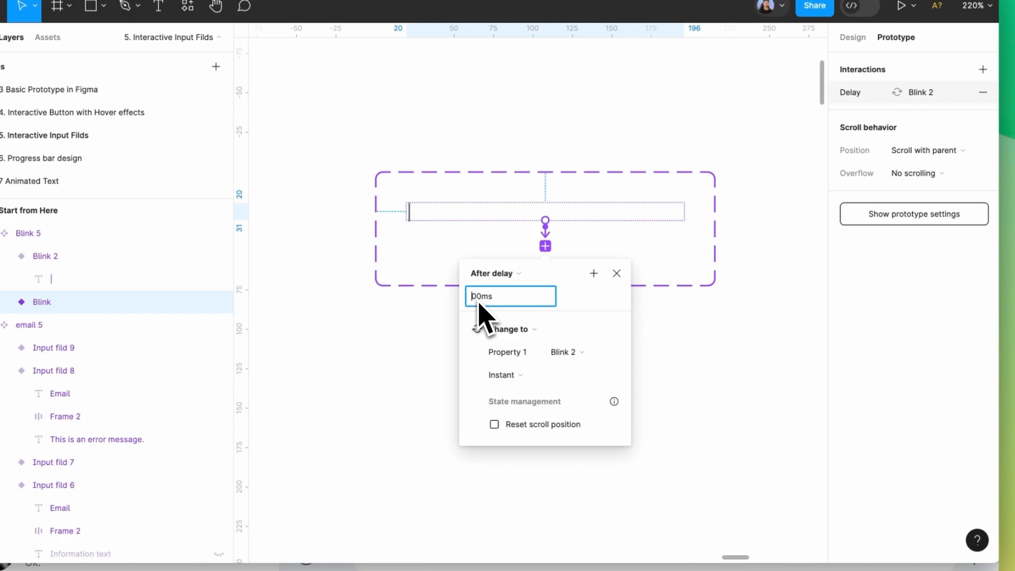
# Link the Blink 2 variant back to Blink with an After delay, Change to interaction and edit its delay time
pyautogui.click(617, 249)
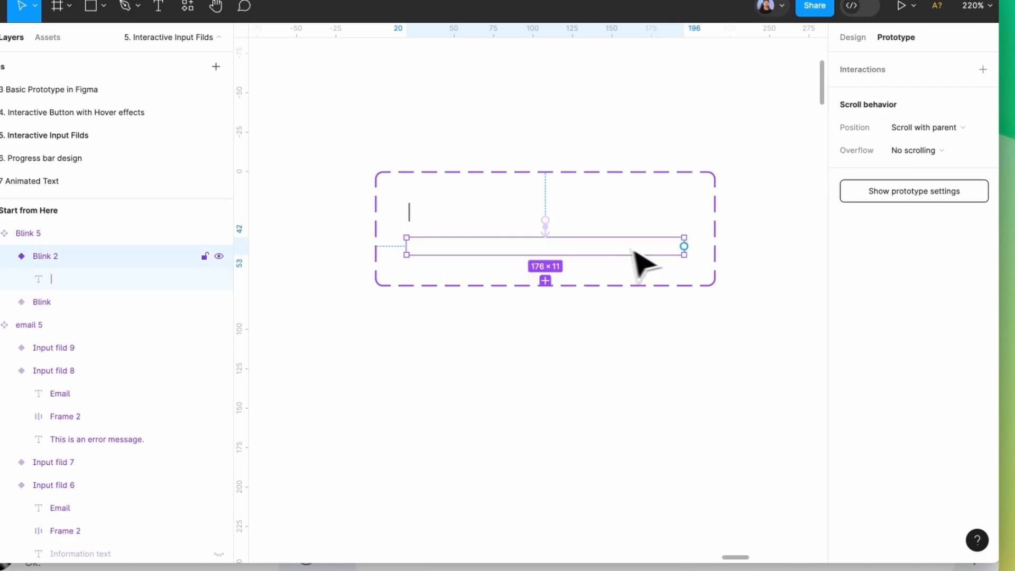
pyautogui.moveTo(682, 211); pyautogui.dragTo(683, 212)
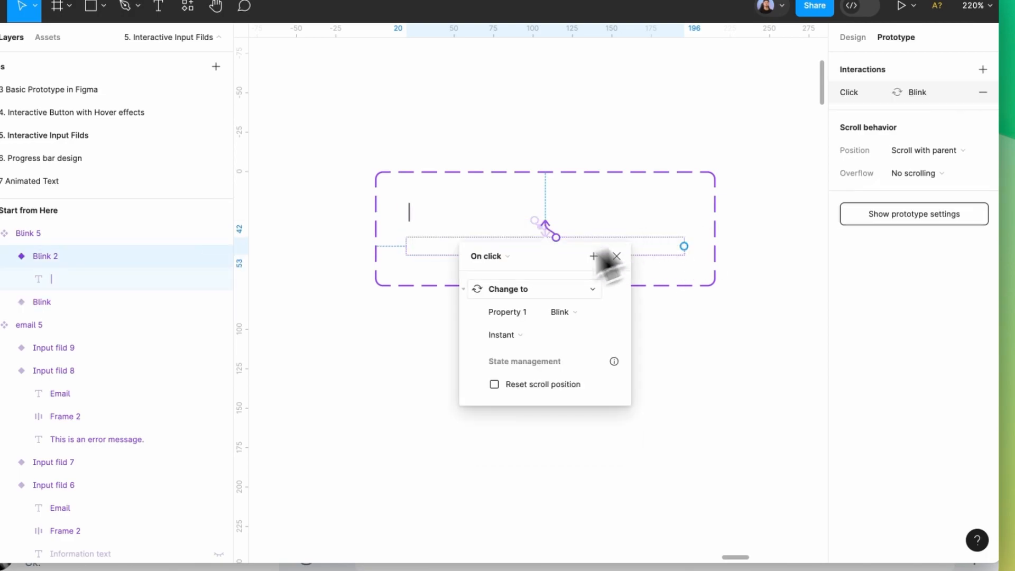
pyautogui.click(487, 259)
pyautogui.click(510, 436)
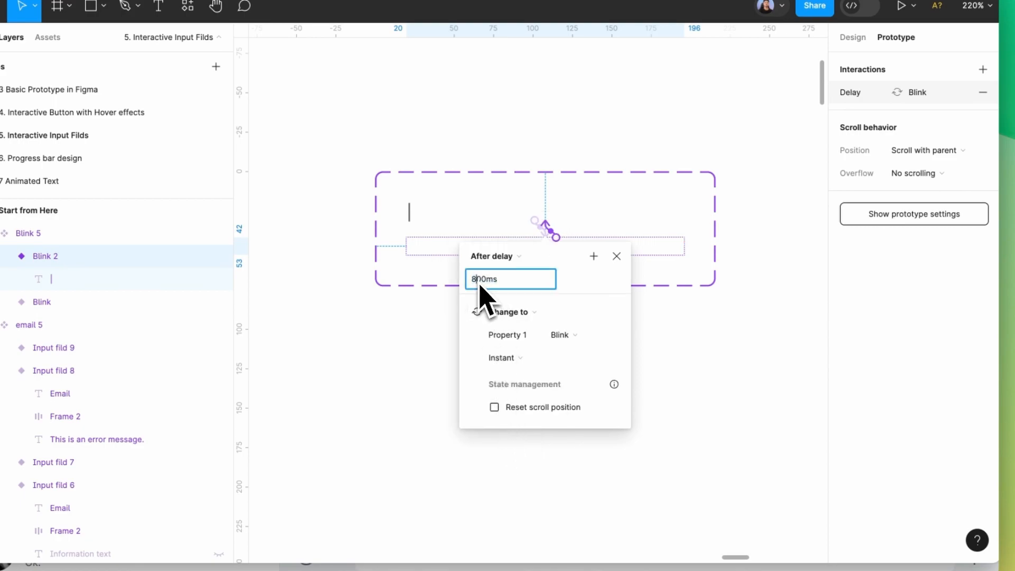
pyautogui.click(686, 345)
# Insert an instance of the local Blink 5 component beside the email 5 variants and cut it
pyautogui.scroll(-10, 757, 279)
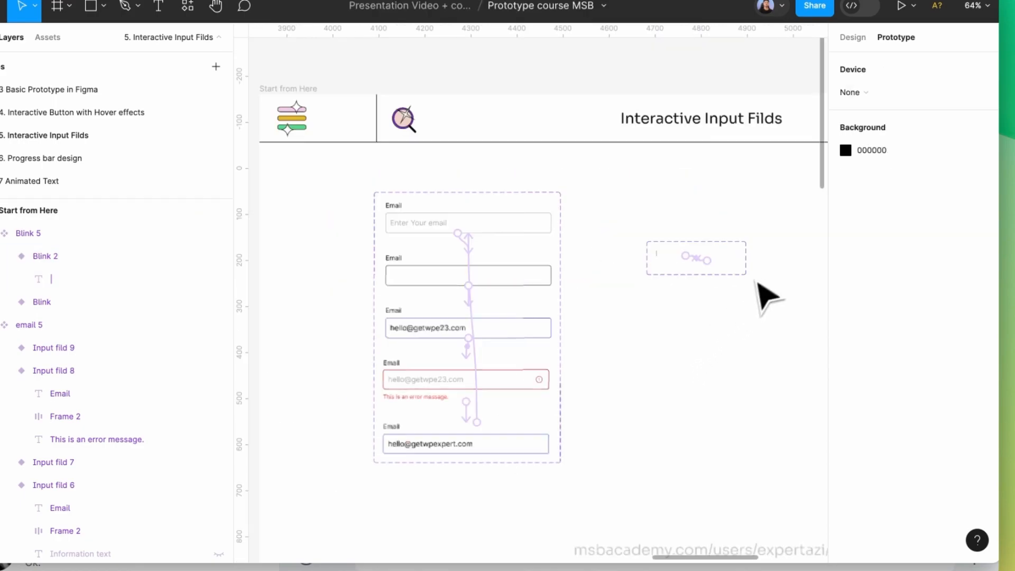
pyautogui.scroll(5, 566, 286)
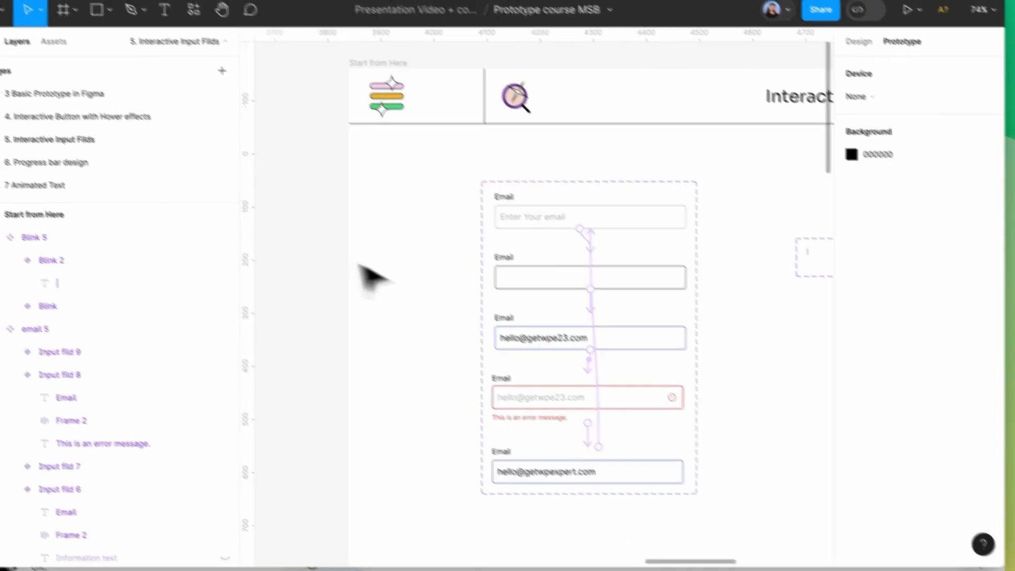
pyautogui.click(188, 6)
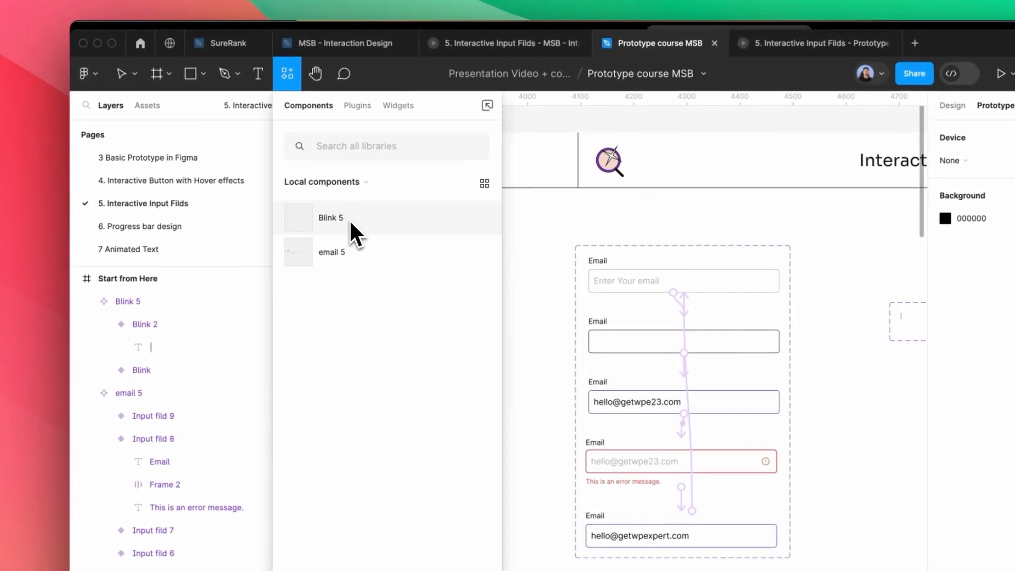
pyautogui.moveTo(349, 219); pyautogui.dragTo(874, 415)
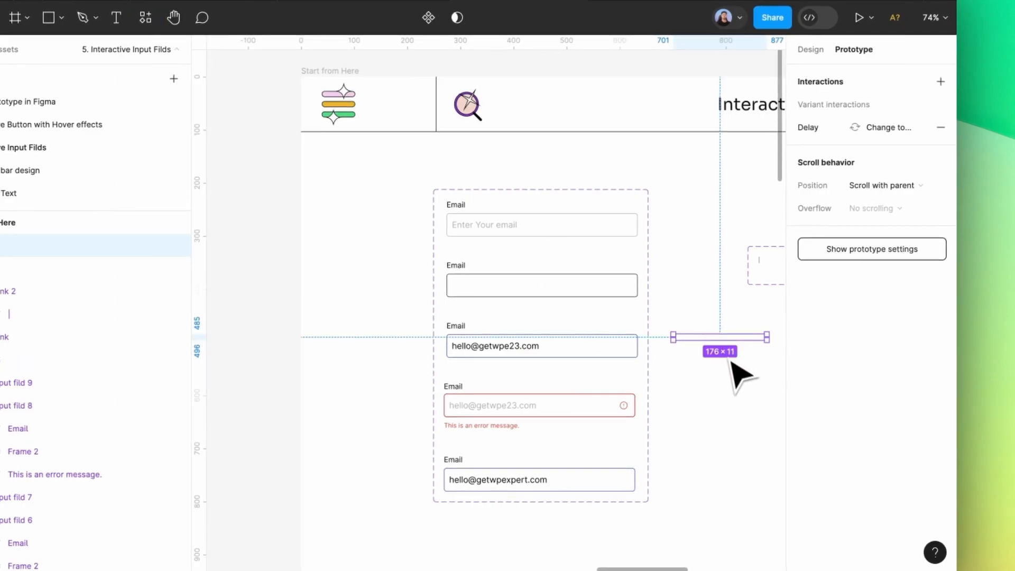
pyautogui.click(719, 371)
# Paste the Blink 5 instance into Frame 2 of Input fild 6, the empty second email variant
pyautogui.scroll(5, 471, 317)
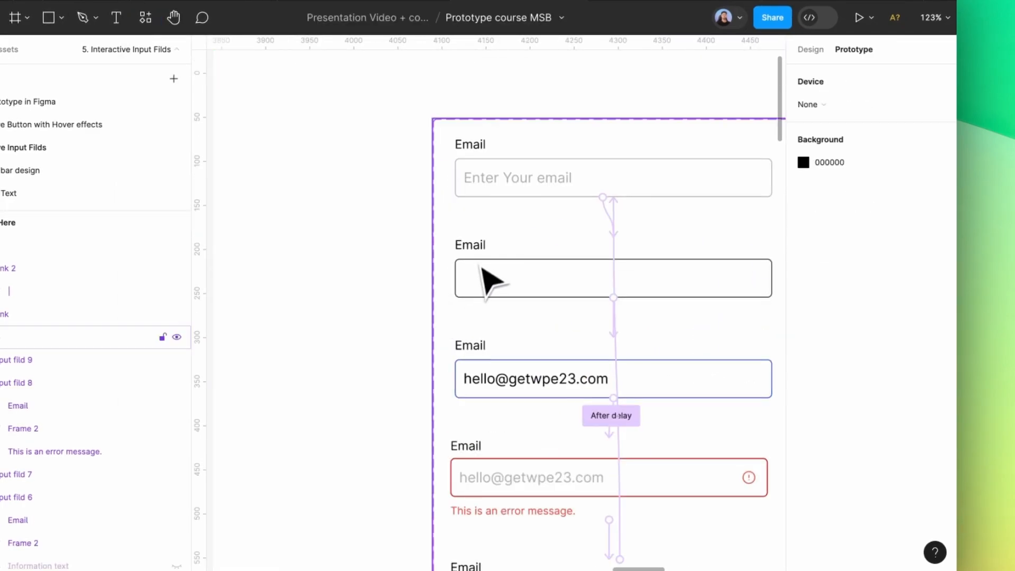
pyautogui.click(484, 267)
pyautogui.doubleClick(481, 259)
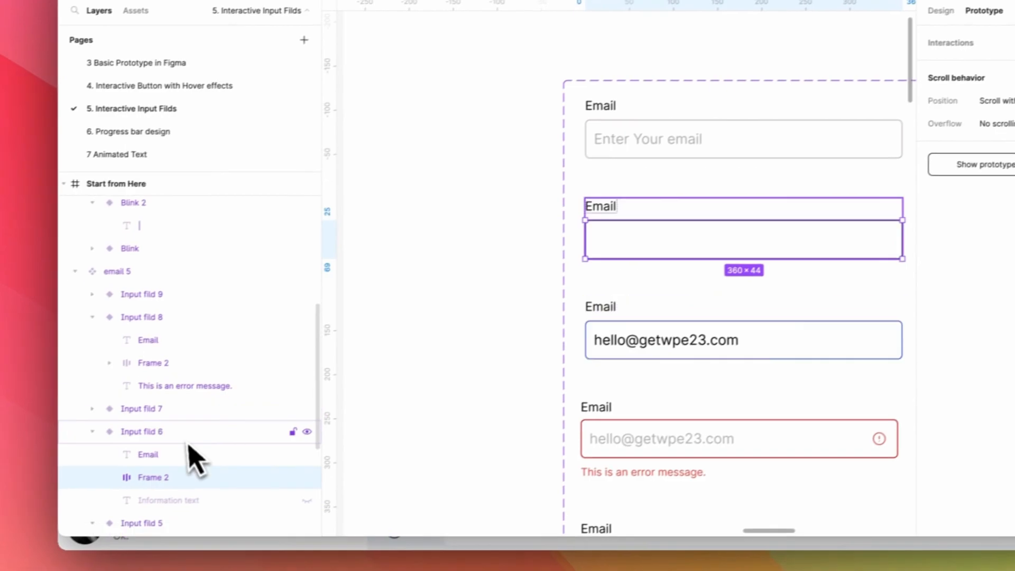
pyautogui.press('super+v')
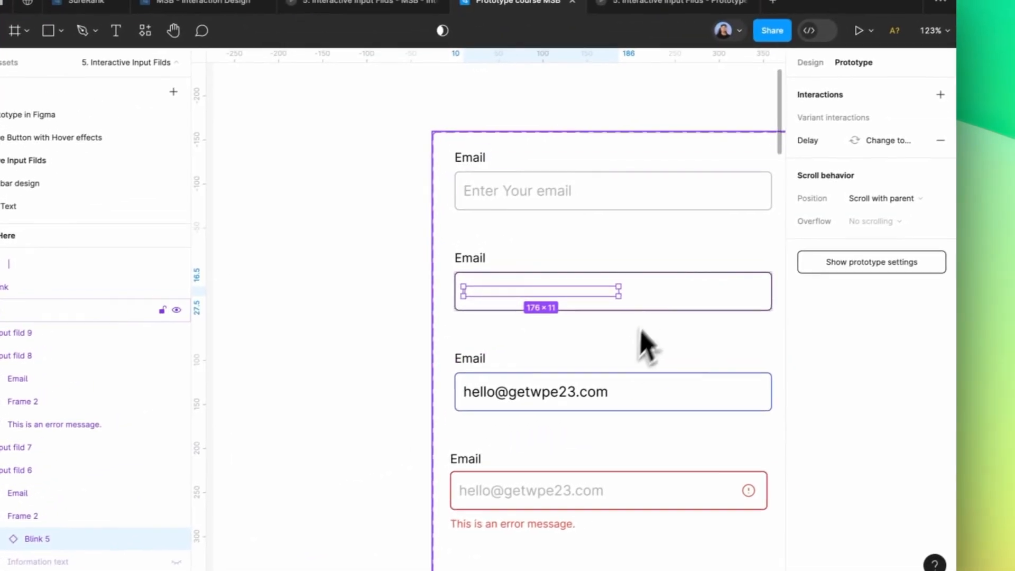
pyautogui.click(812, 64)
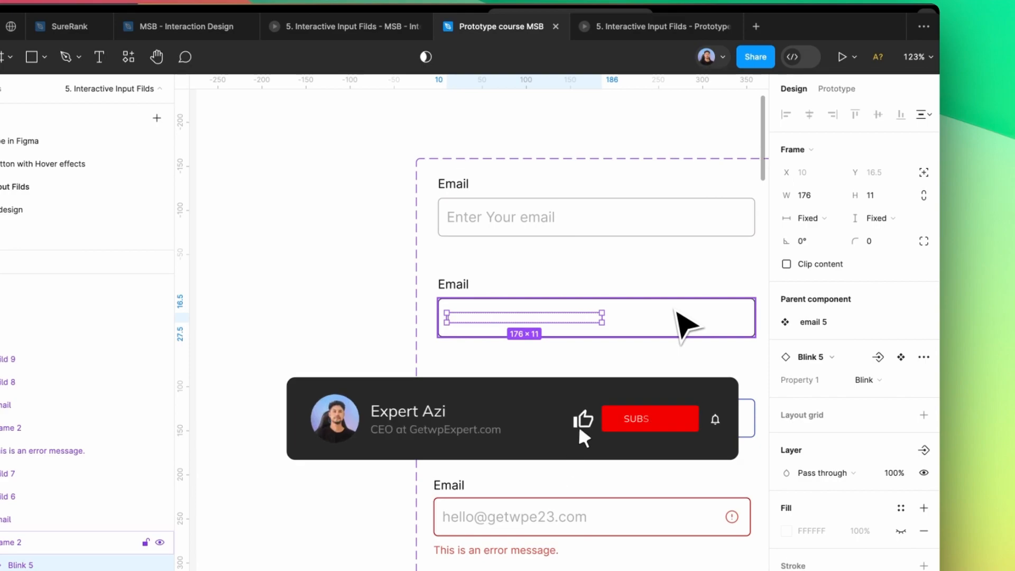
pyautogui.click(675, 311)
pyautogui.scroll(-5, 658, 248)
pyautogui.scroll(-3, 660, 251)
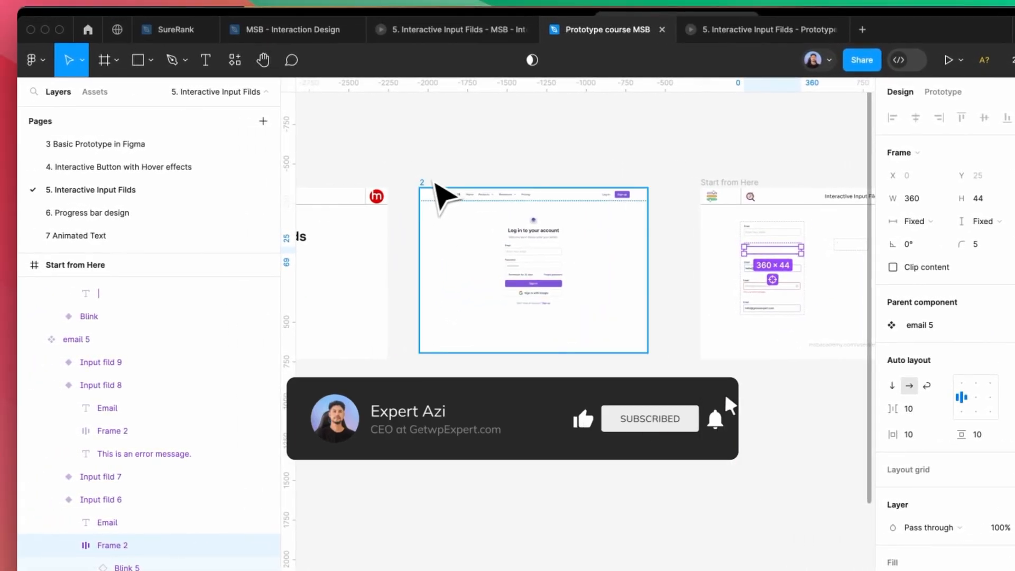
# Play the prototype from the log-in frame, test the email field's empty state, and return to the design file
pyautogui.click(439, 193)
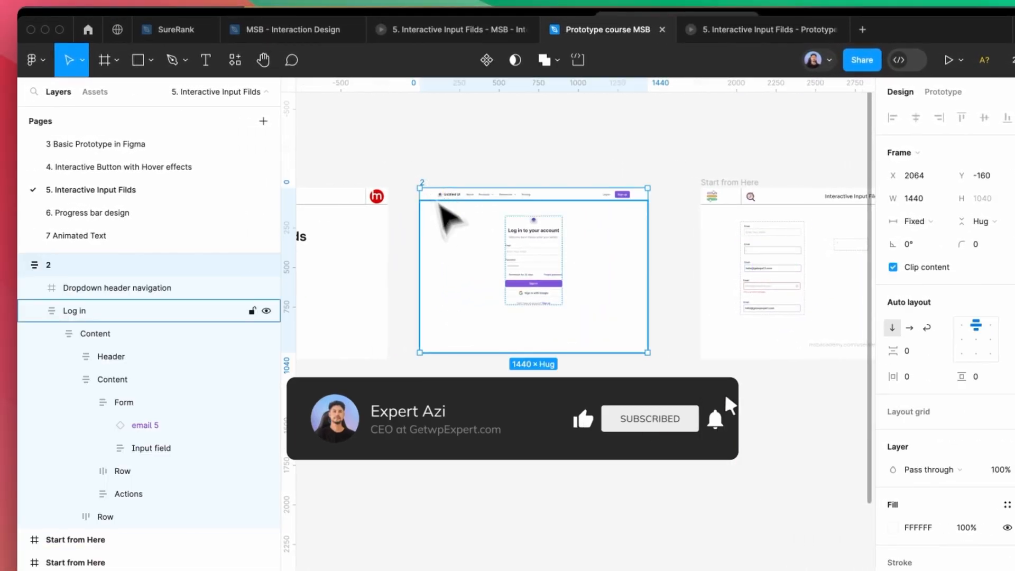
pyautogui.click(948, 59)
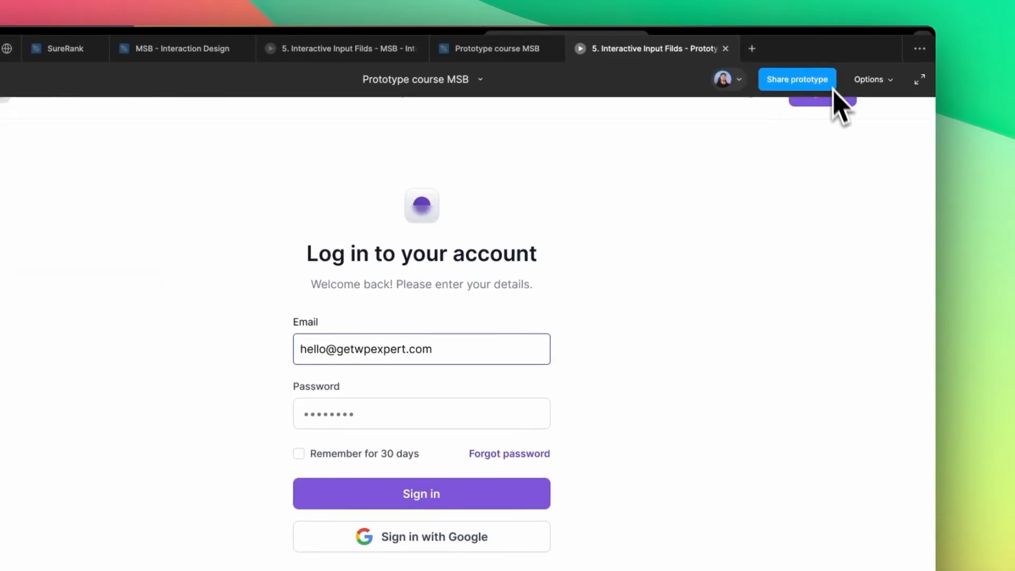
pyautogui.click(485, 343)
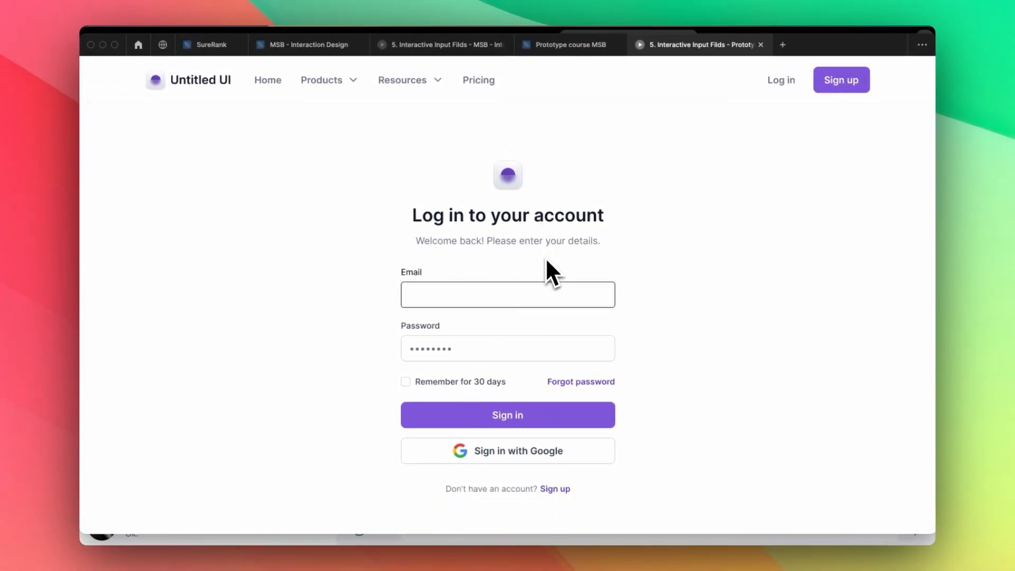
pyautogui.click(550, 45)
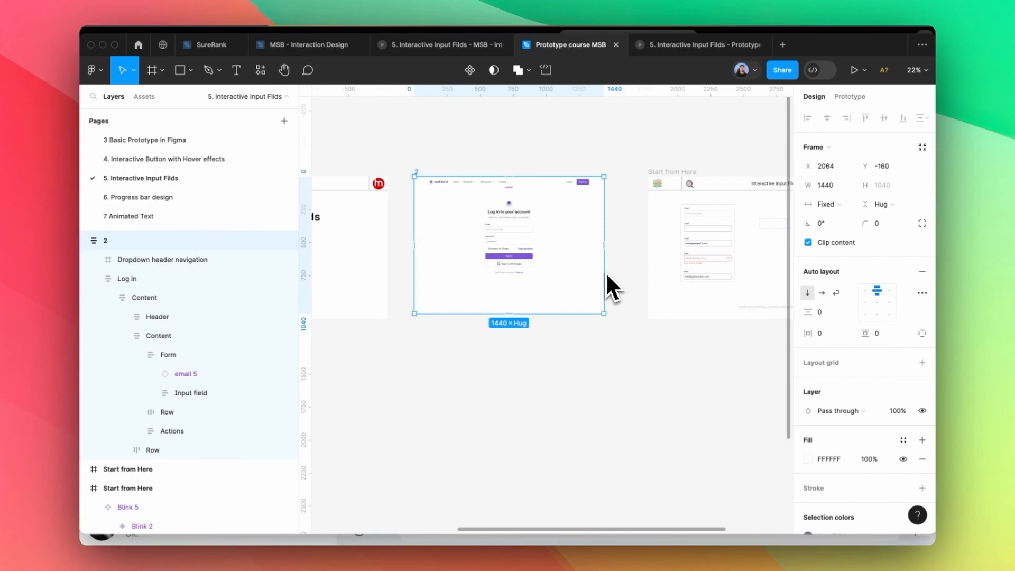
# Duplicate the Input fild 5 variant out of the email 5 set as an instance and place it below the Blink 5 component at X 819, Y 550
pyautogui.scroll(5, 501, 230)
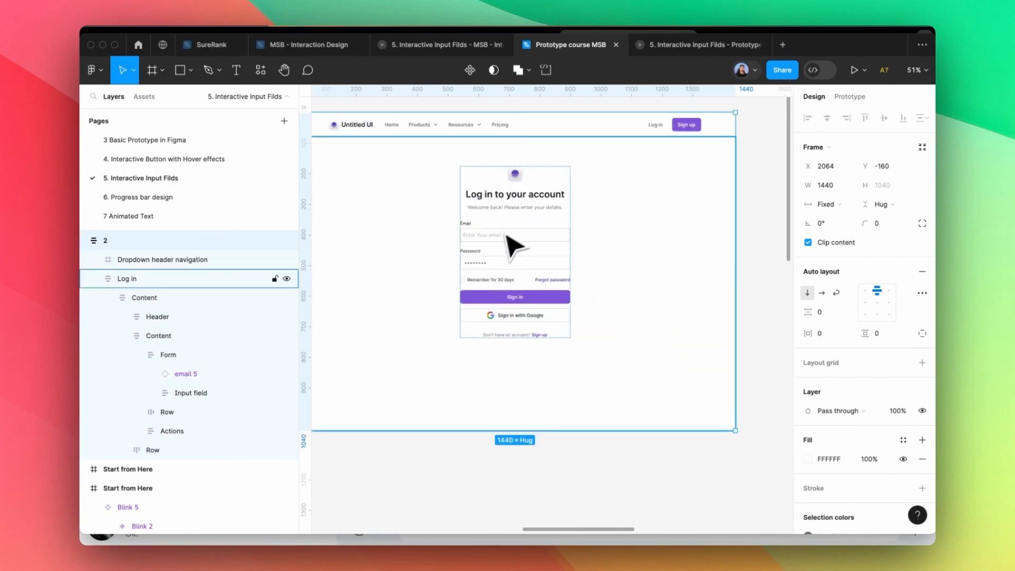
pyautogui.scroll(-5, 481, 238)
pyautogui.scroll(6, 708, 235)
pyautogui.scroll(-3, 661, 238)
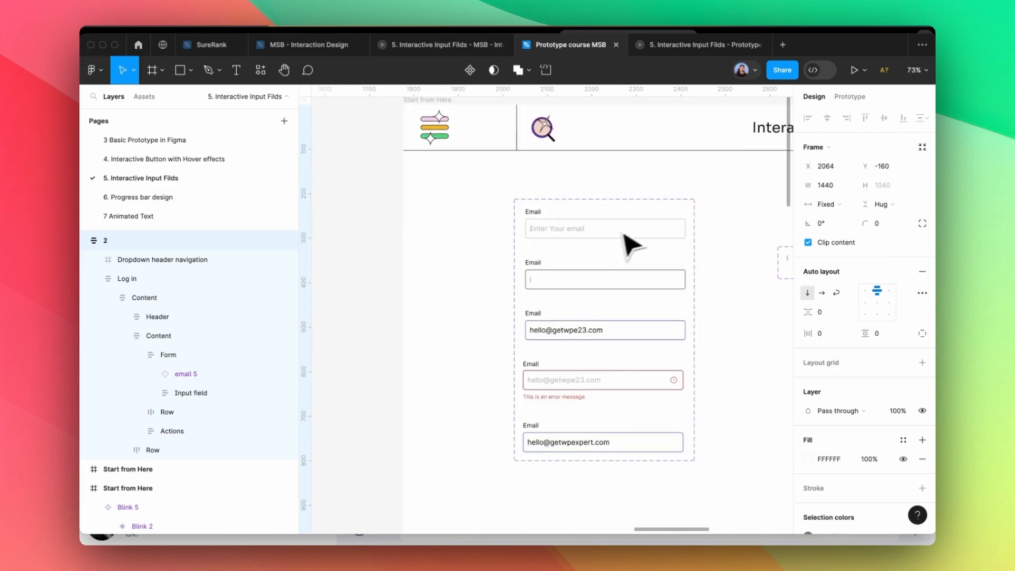
pyautogui.click(606, 207)
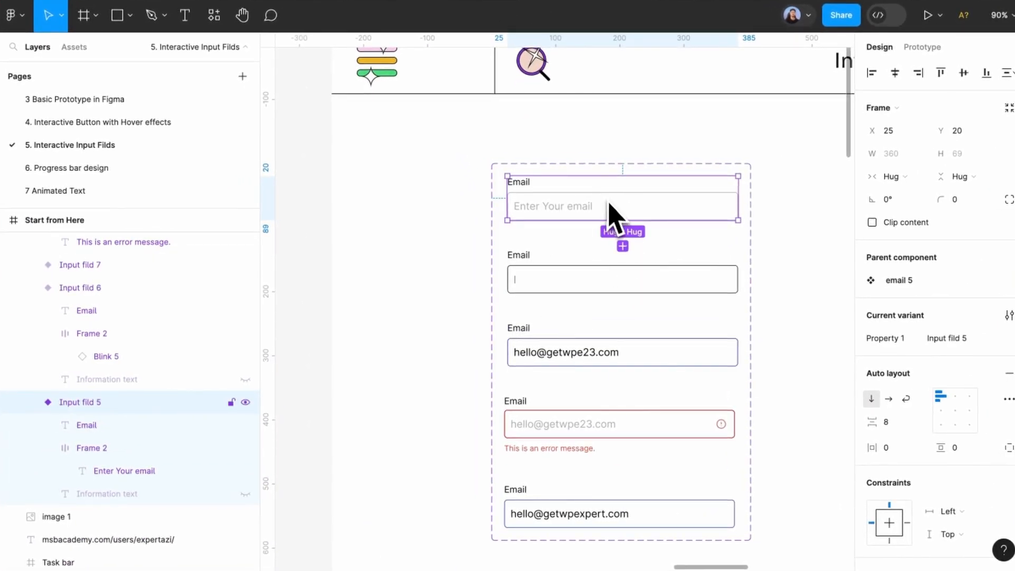
pyautogui.moveTo(584, 203); pyautogui.dragTo(815, 419)
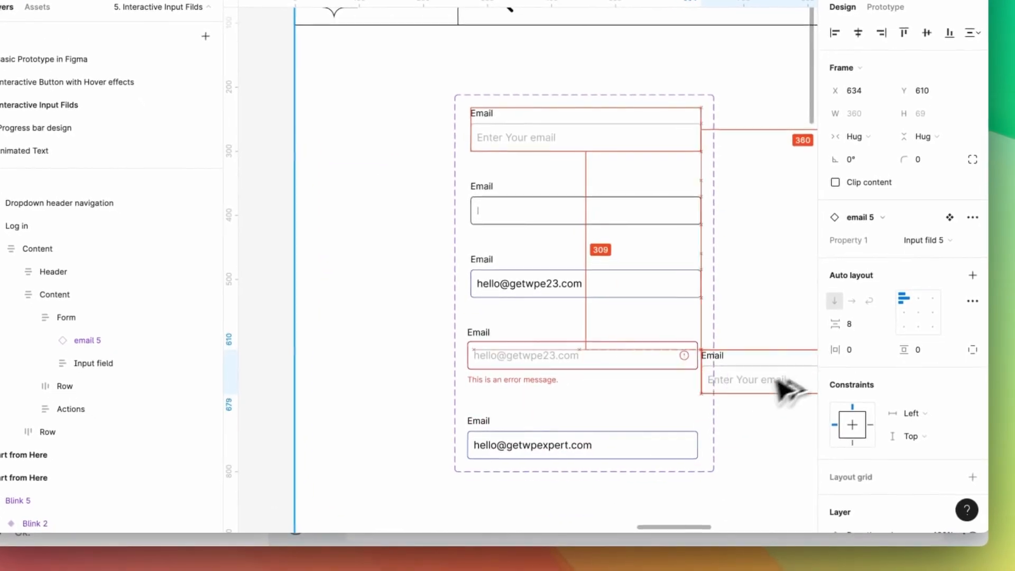
pyautogui.moveTo(776, 382); pyautogui.dragTo(814, 370)
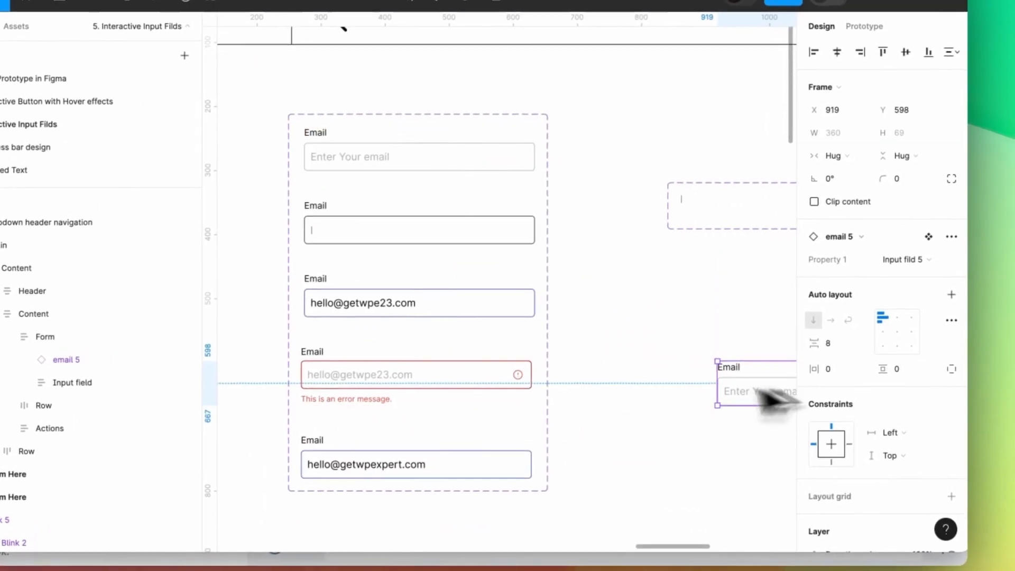
pyautogui.scroll(-4, 489, 274)
pyautogui.scroll(2, 725, 329)
pyautogui.moveTo(656, 352); pyautogui.dragTo(607, 332)
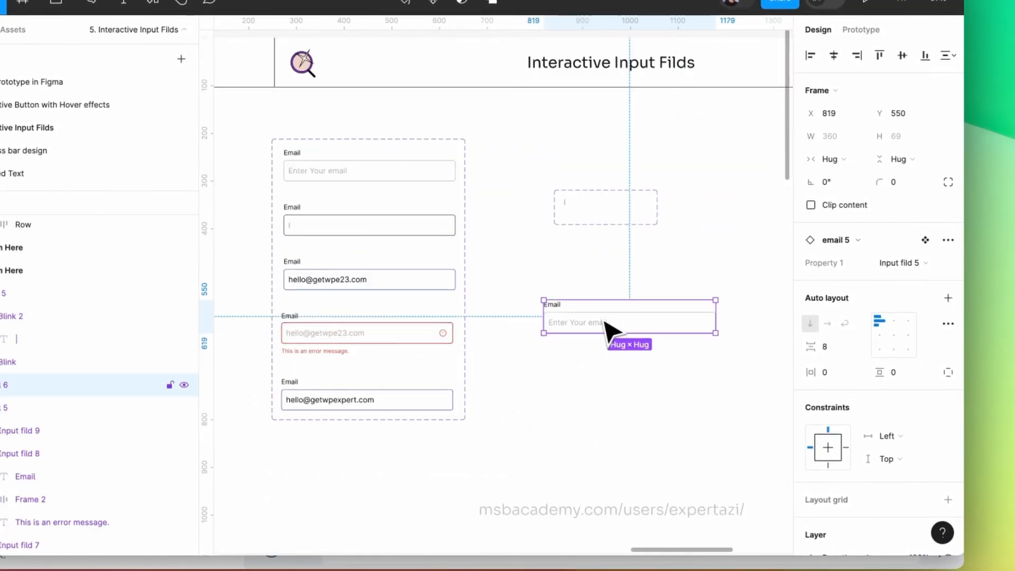
# Detach the copied email field from its component and expand its Frame 2 to show the placeholder text layer
pyautogui.rightClick(607, 332)
pyautogui.click(654, 391)
pyautogui.click(635, 385)
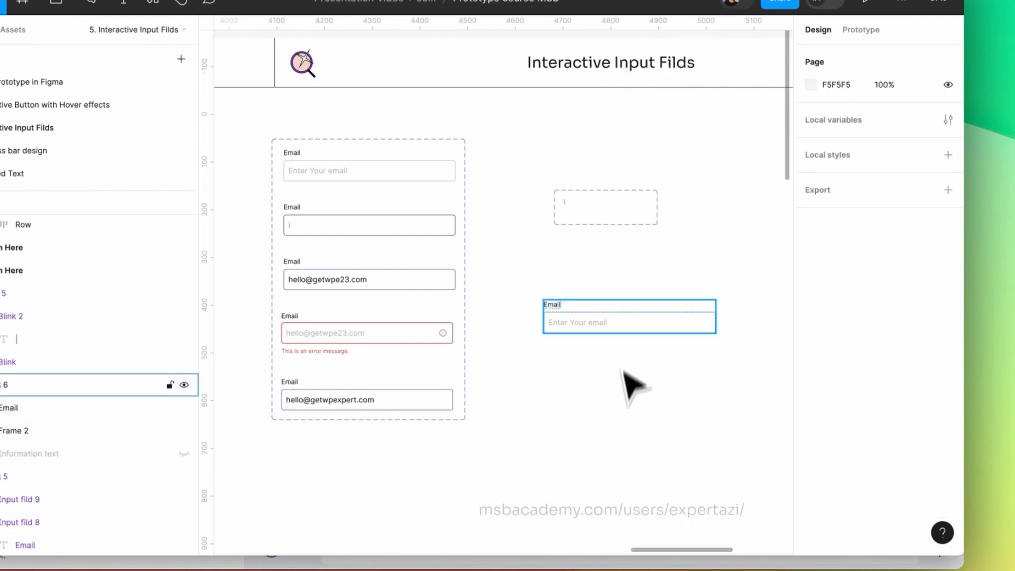
pyautogui.click(634, 345)
pyautogui.click(632, 346)
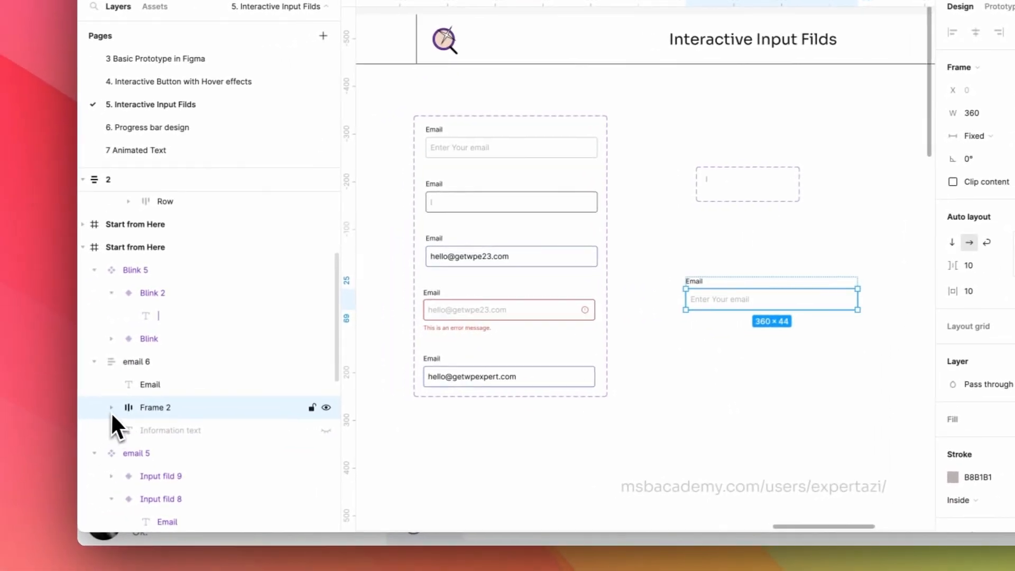
pyautogui.click(112, 408)
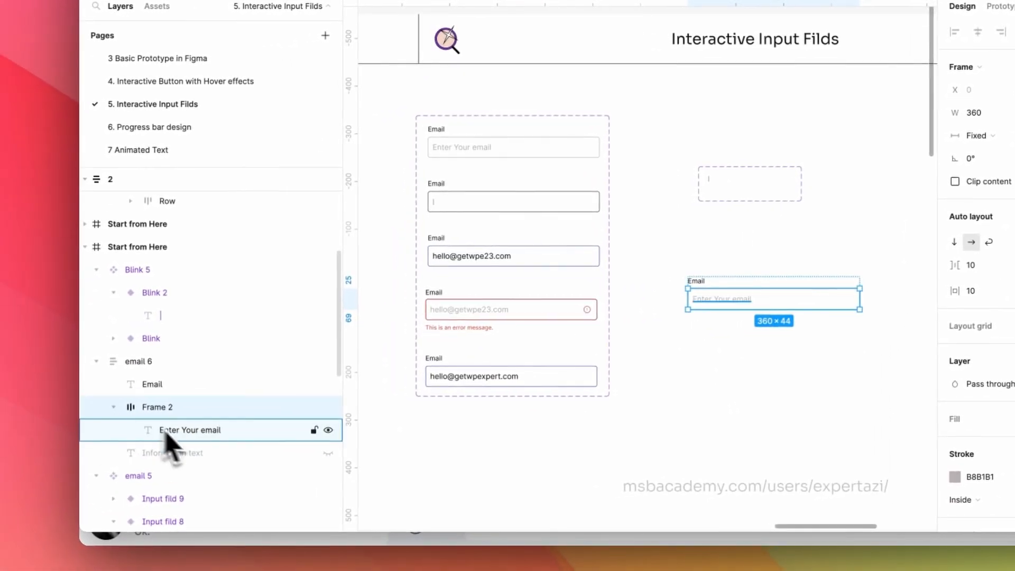
# Try deleting the hidden Information text layer from the detached email field and undo the deletion
pyautogui.click(200, 455)
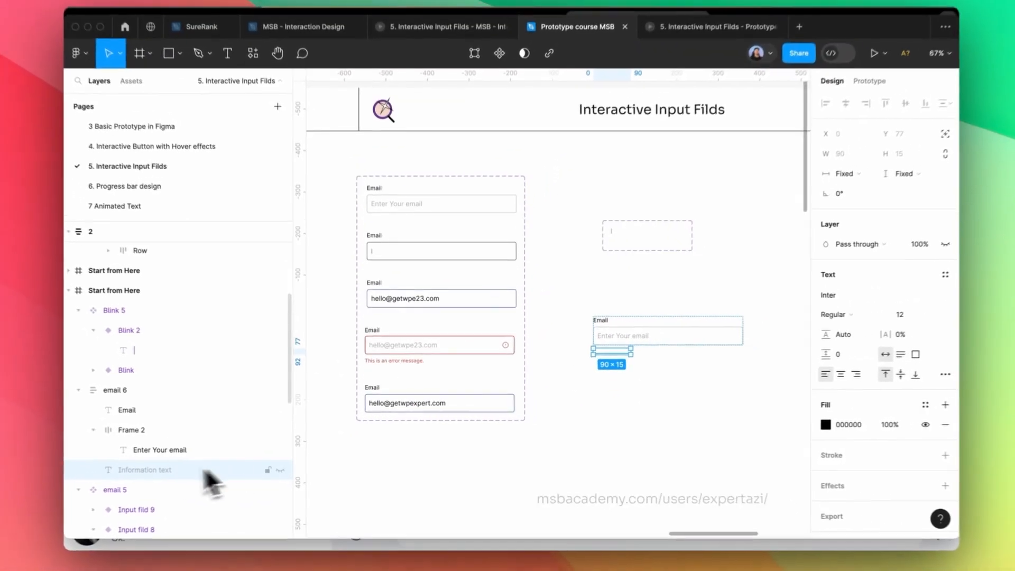
pyautogui.press('Delete')
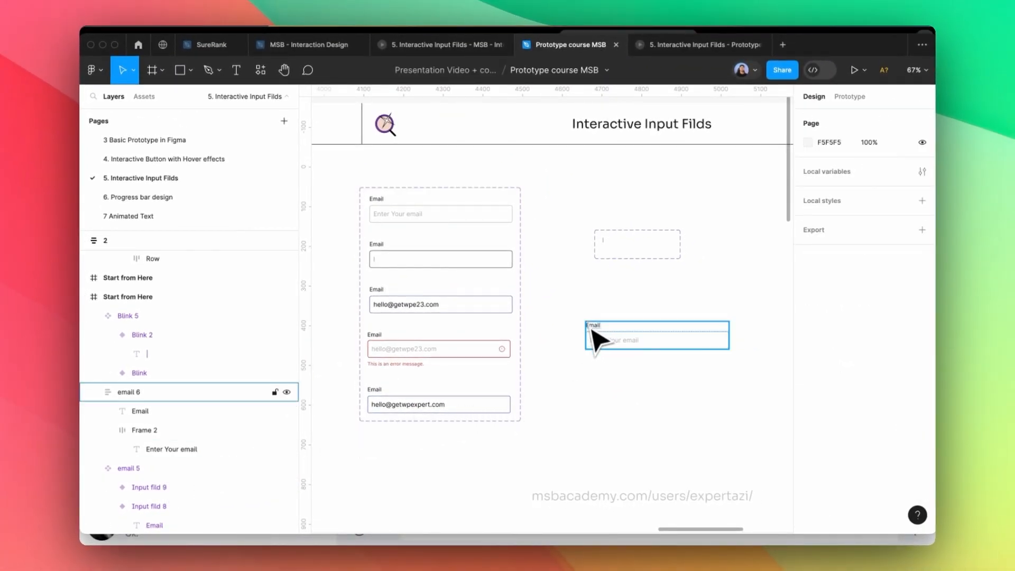
pyautogui.press('super+z')
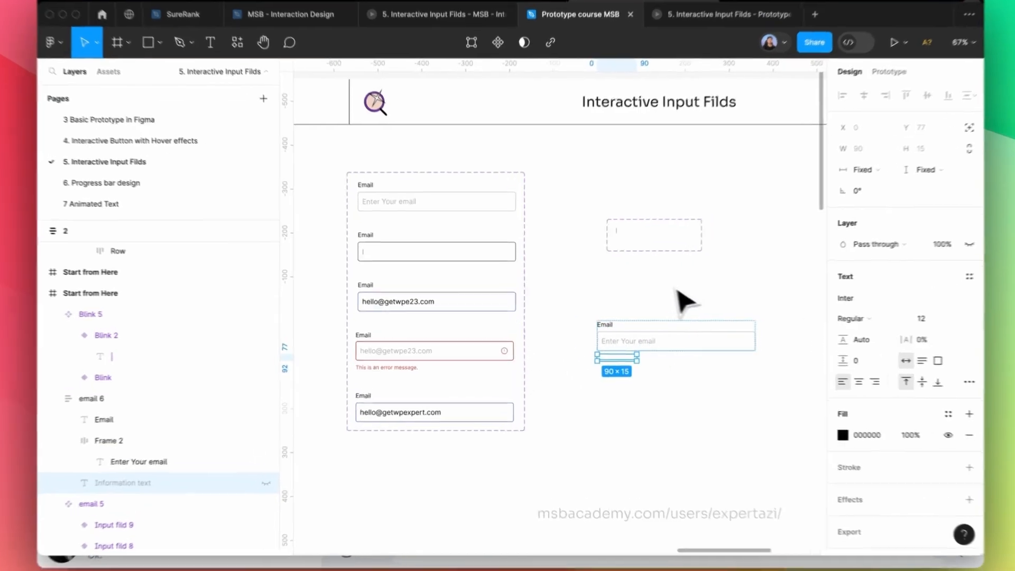
pyautogui.click(638, 314)
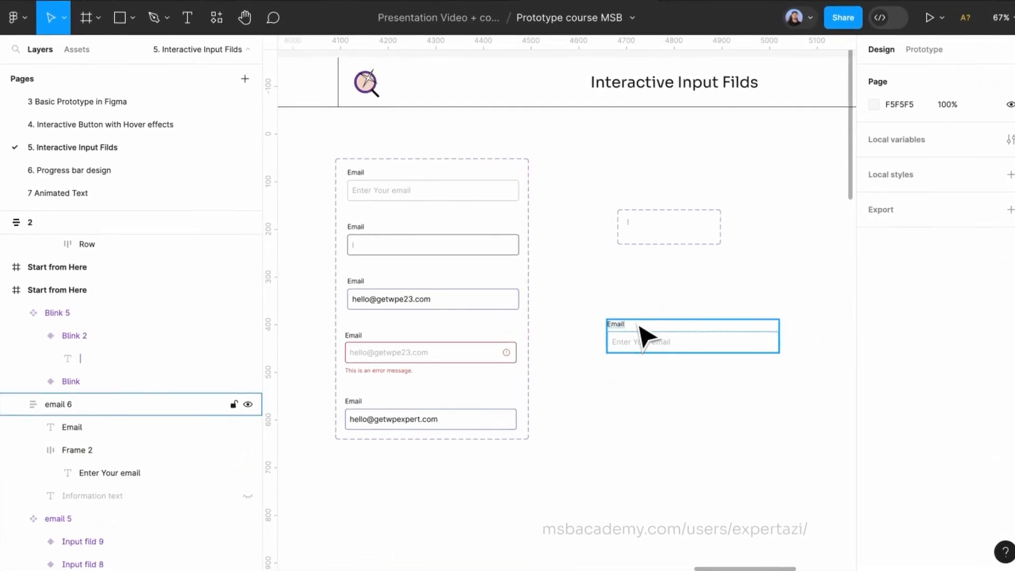
# Compare the detached email field with the error variant's input frame and error message, and reselect the detached field
pyautogui.click(619, 334)
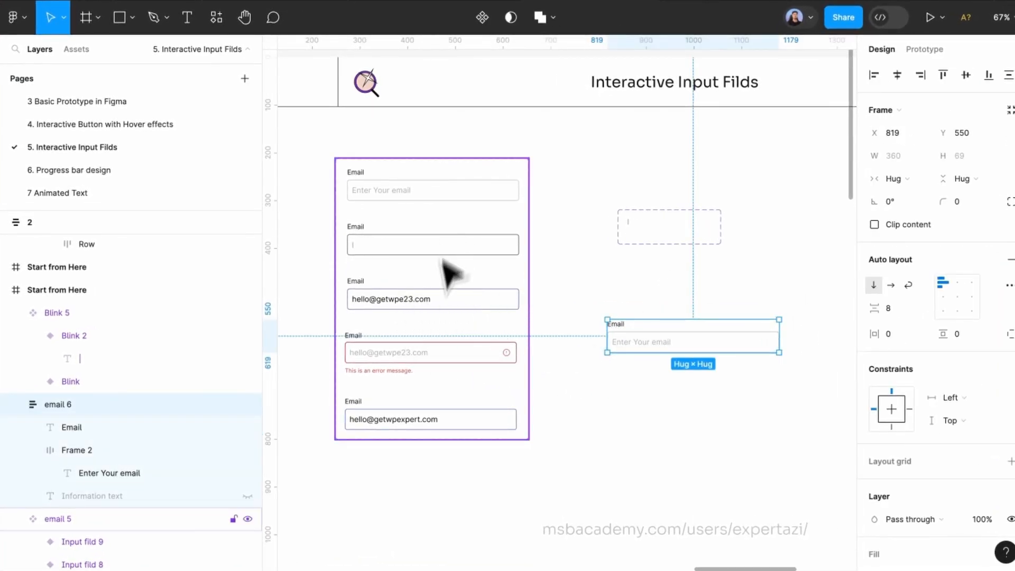
pyautogui.click(427, 352)
pyautogui.doubleClick(427, 352)
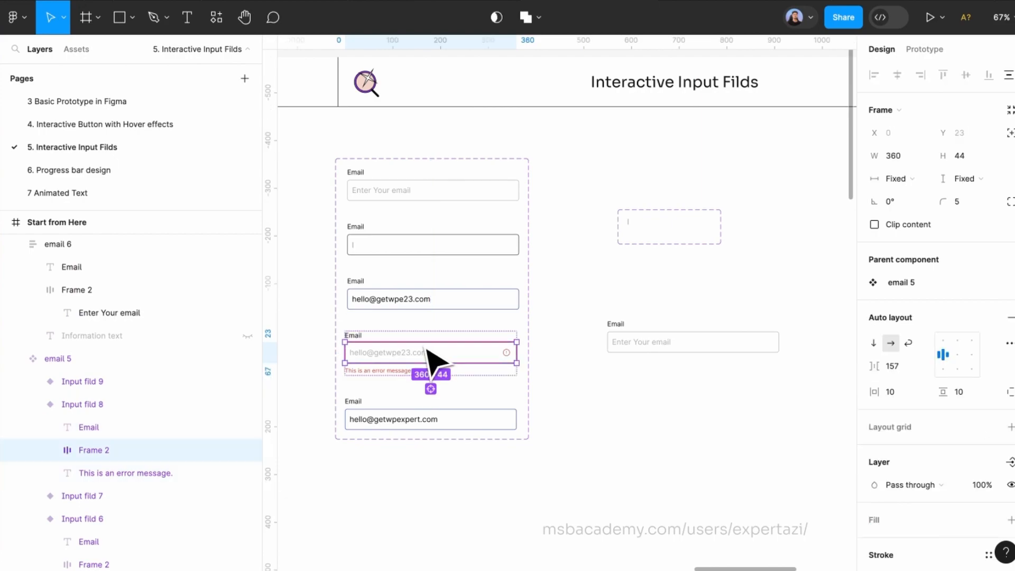
pyautogui.click(470, 375)
pyautogui.click(729, 342)
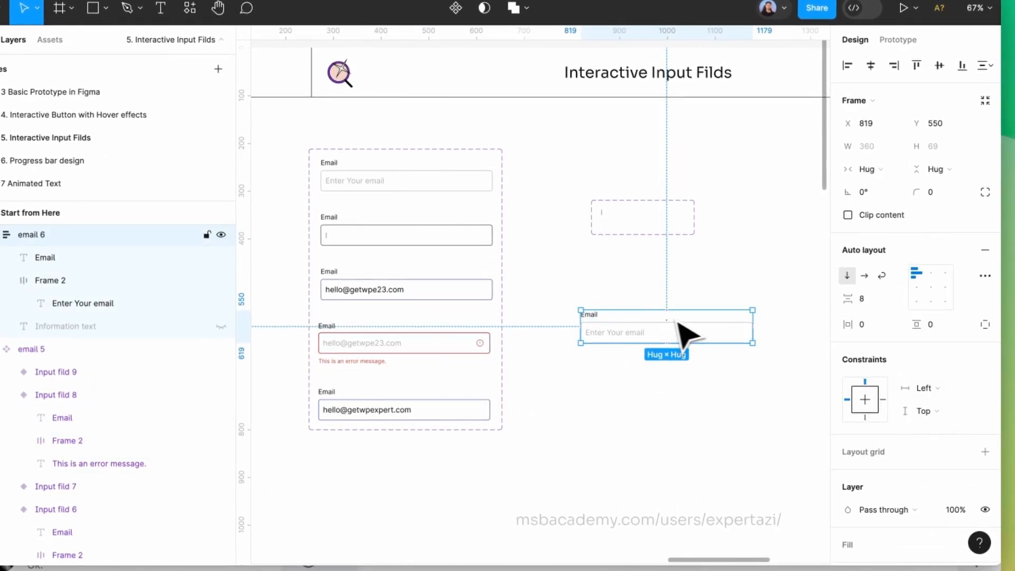